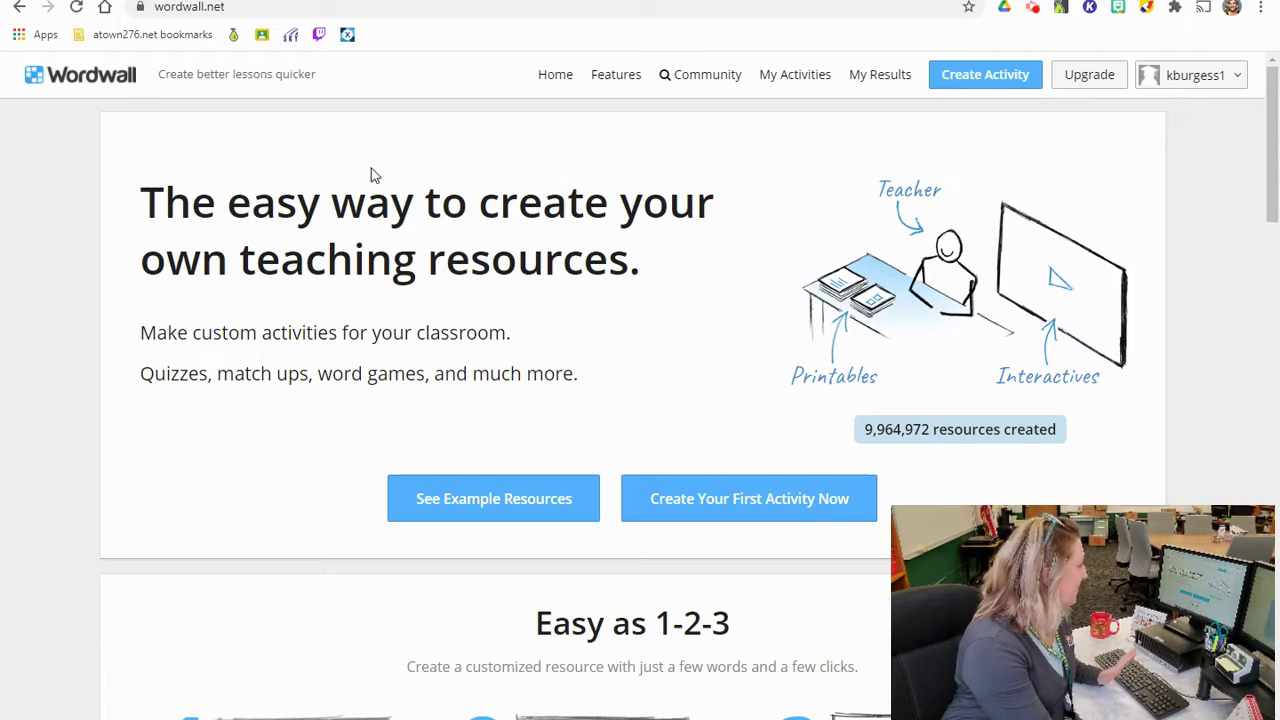
Look over the upgrade plans, then open My Activities to find Verb Bash.
click(1099, 81)
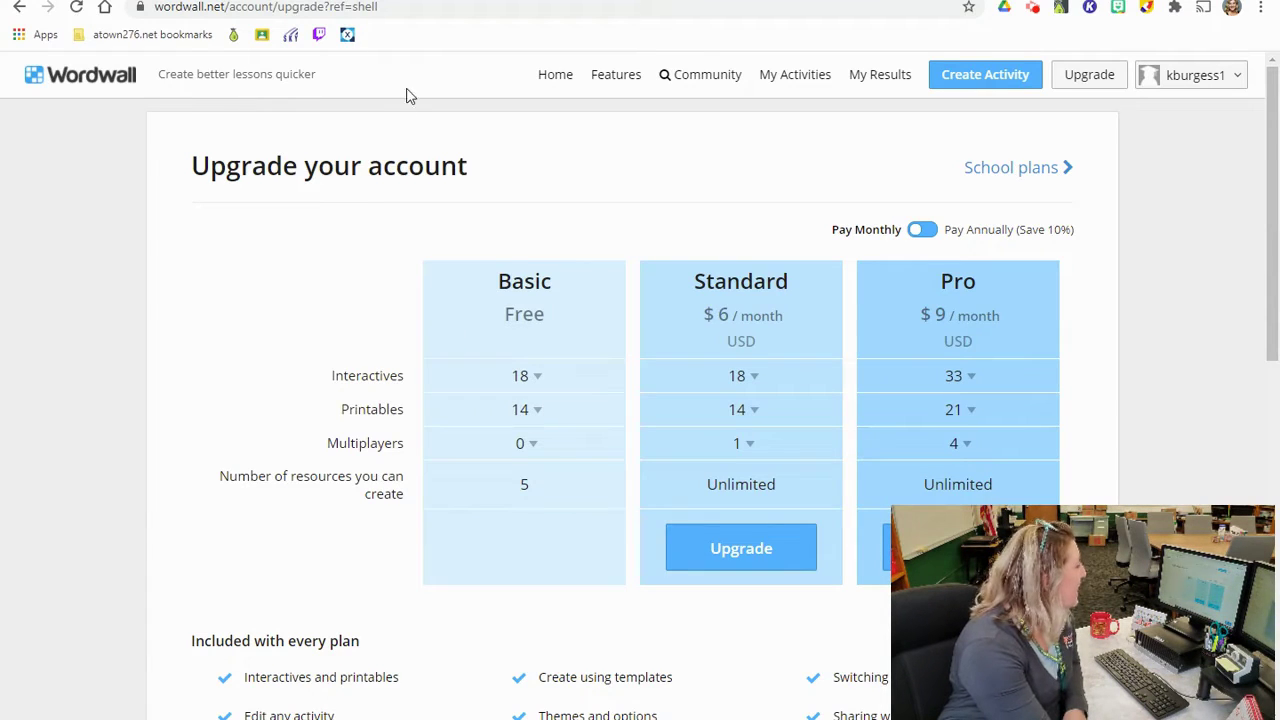
click(786, 93)
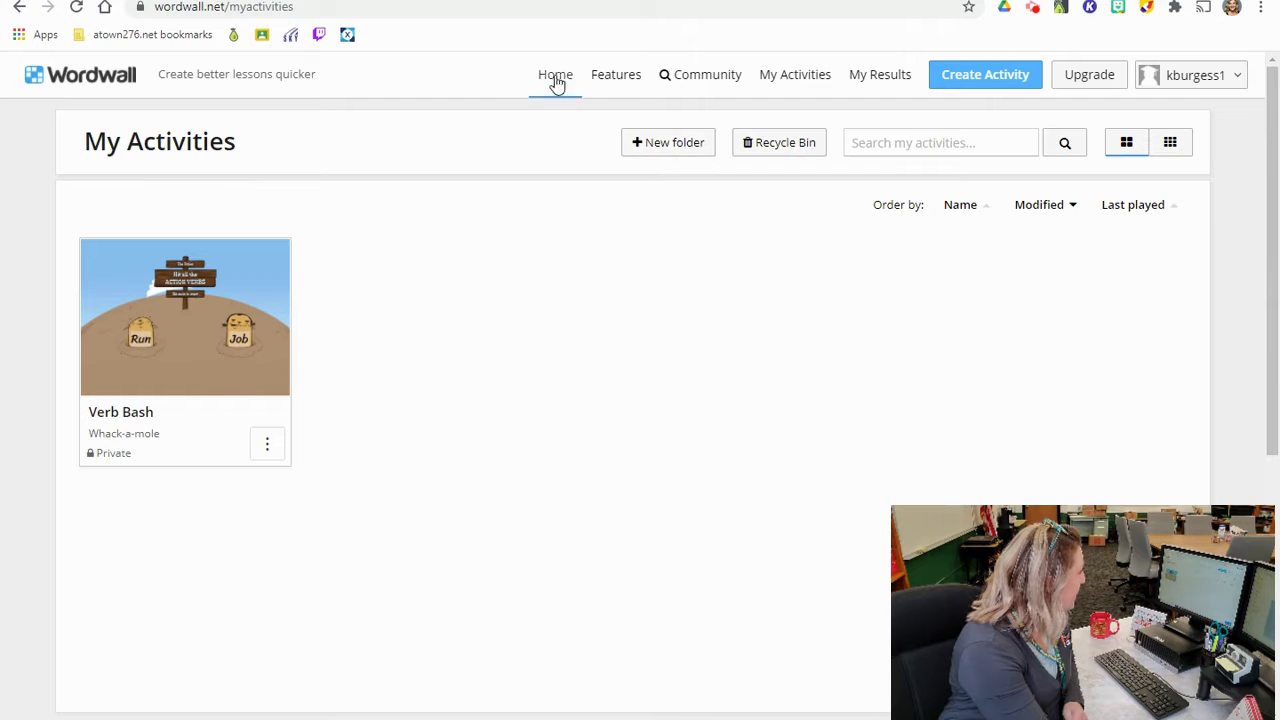
click(984, 80)
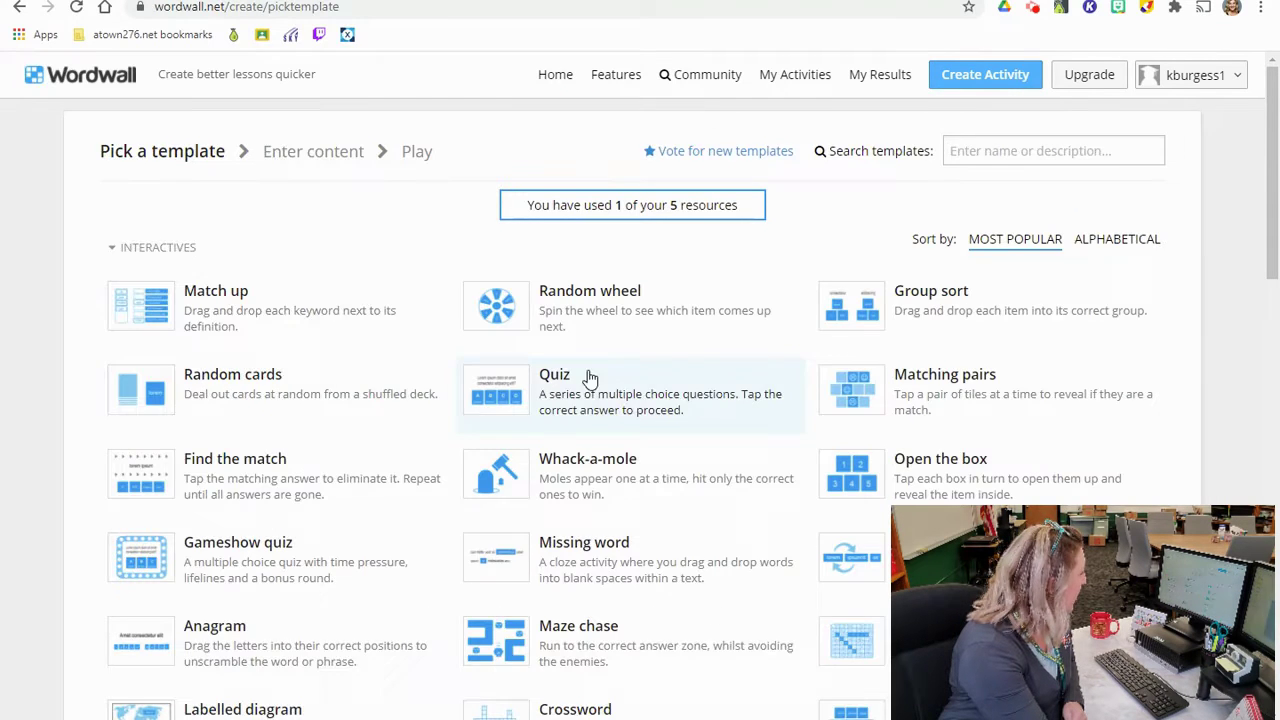
scroll(588, 378, down, 1)
scroll(588, 378, down, 2)
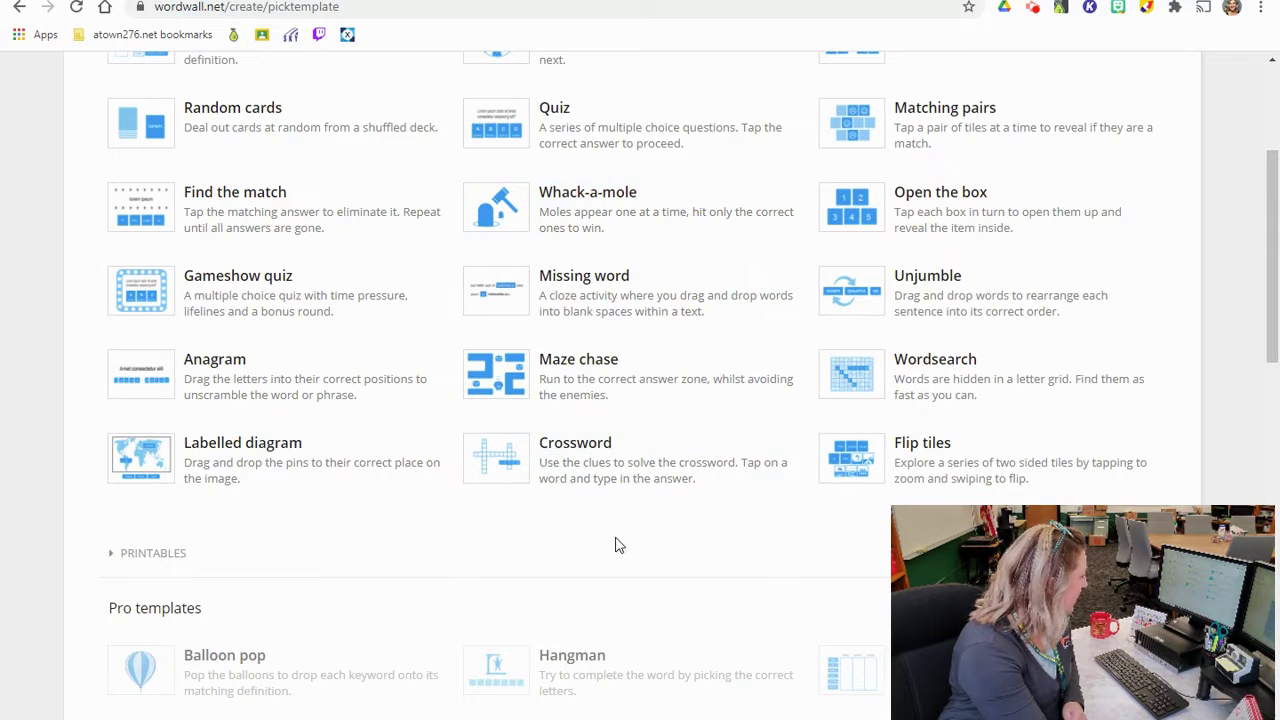
scroll(618, 541, down, 2)
scroll(622, 542, up, 1)
scroll(621, 543, up, 4)
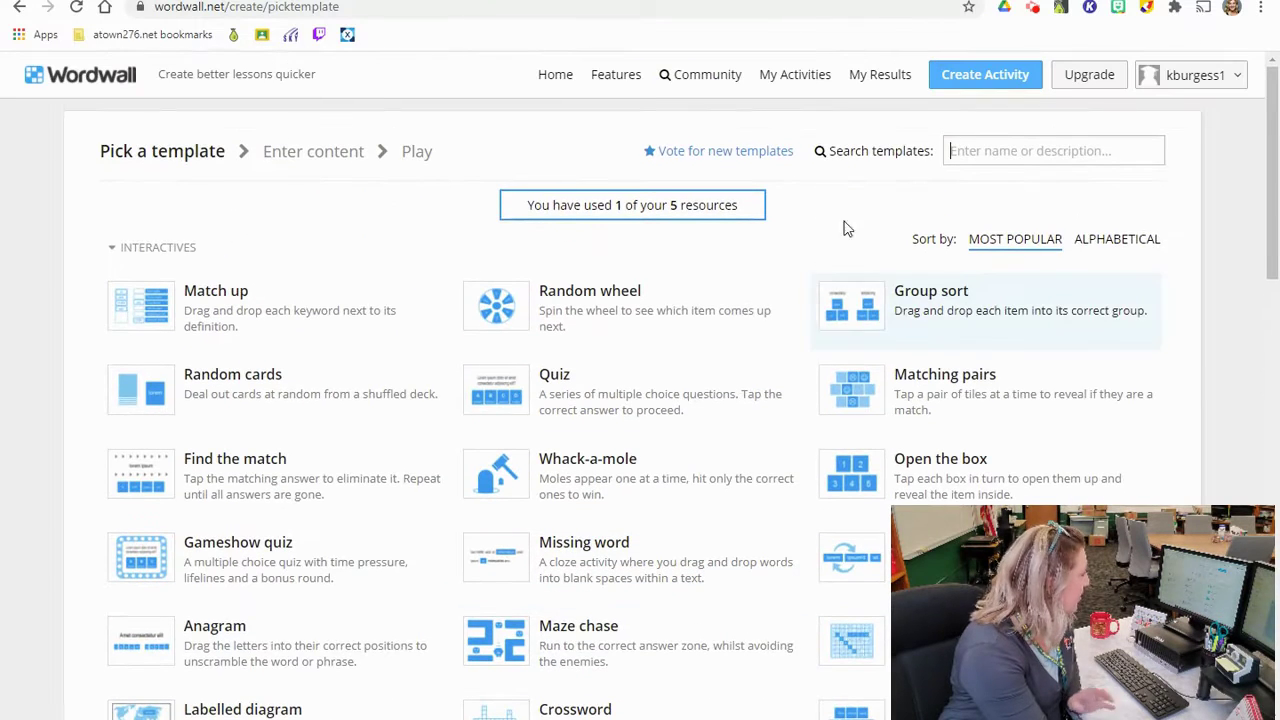
click(820, 82)
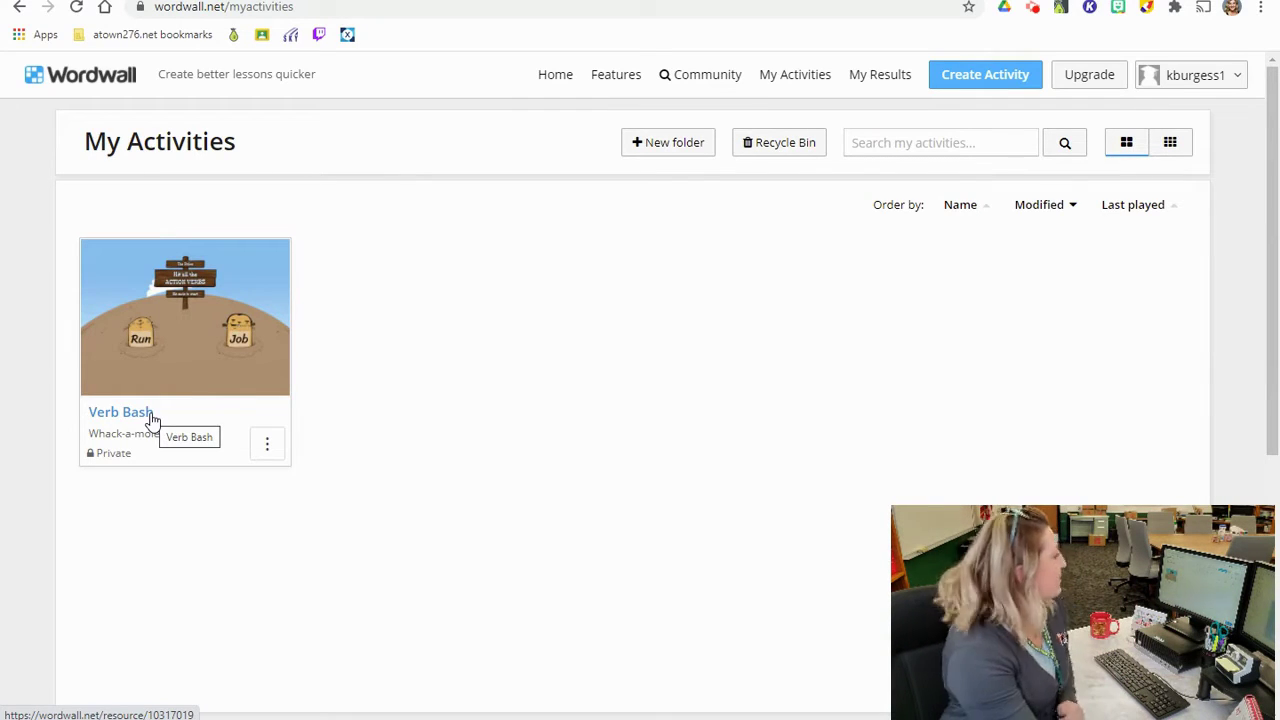
Open the Verb Bash activity, preview it full screen, then scroll down to its sharing options.
click(149, 372)
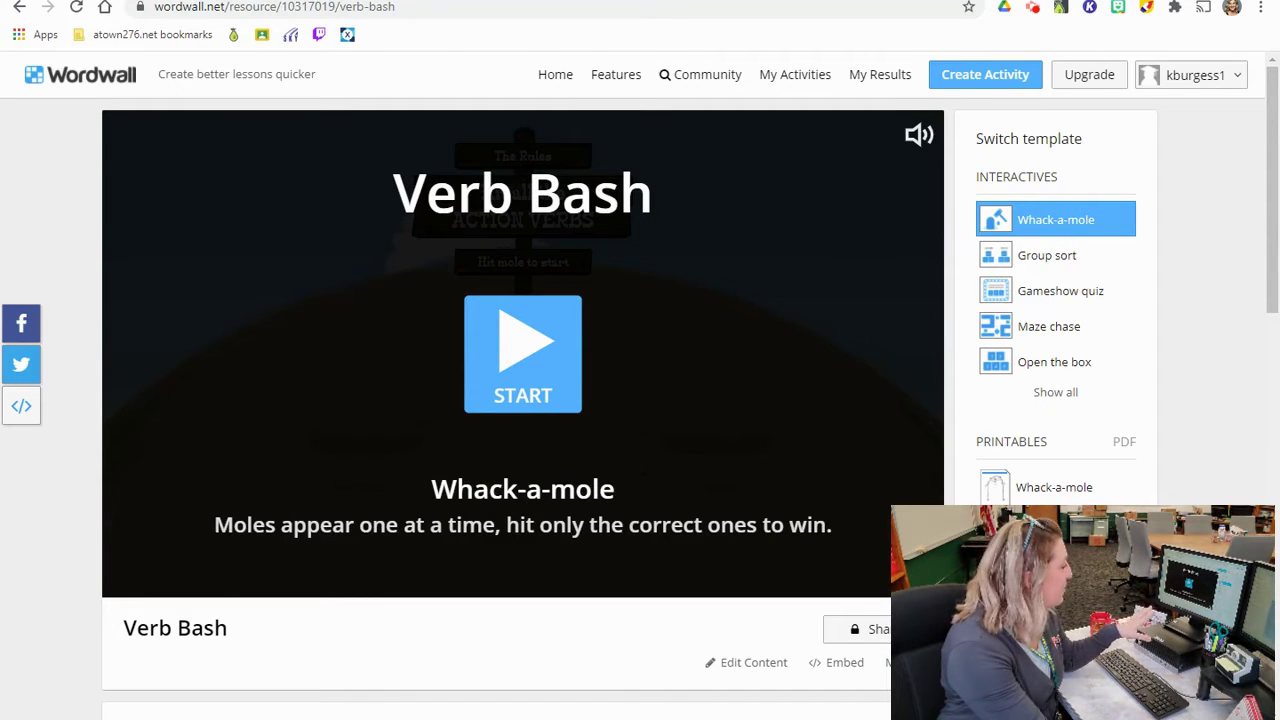
click(920, 575)
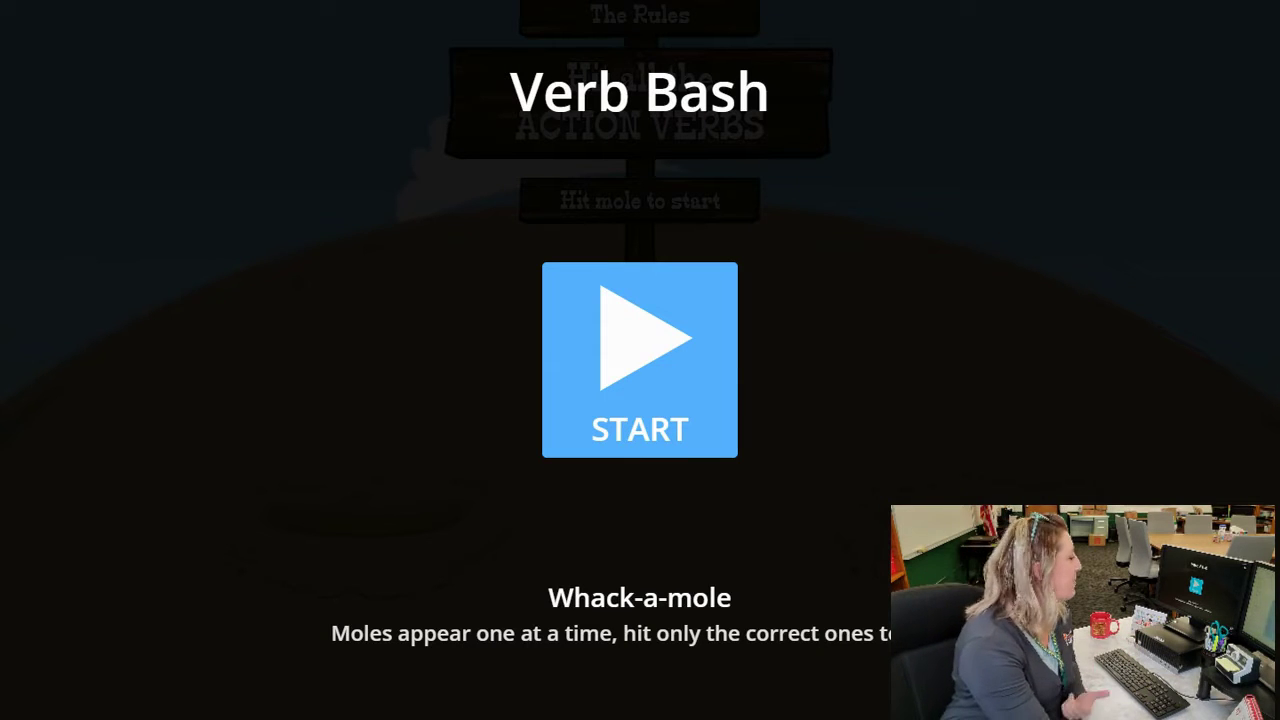
key(Escape)
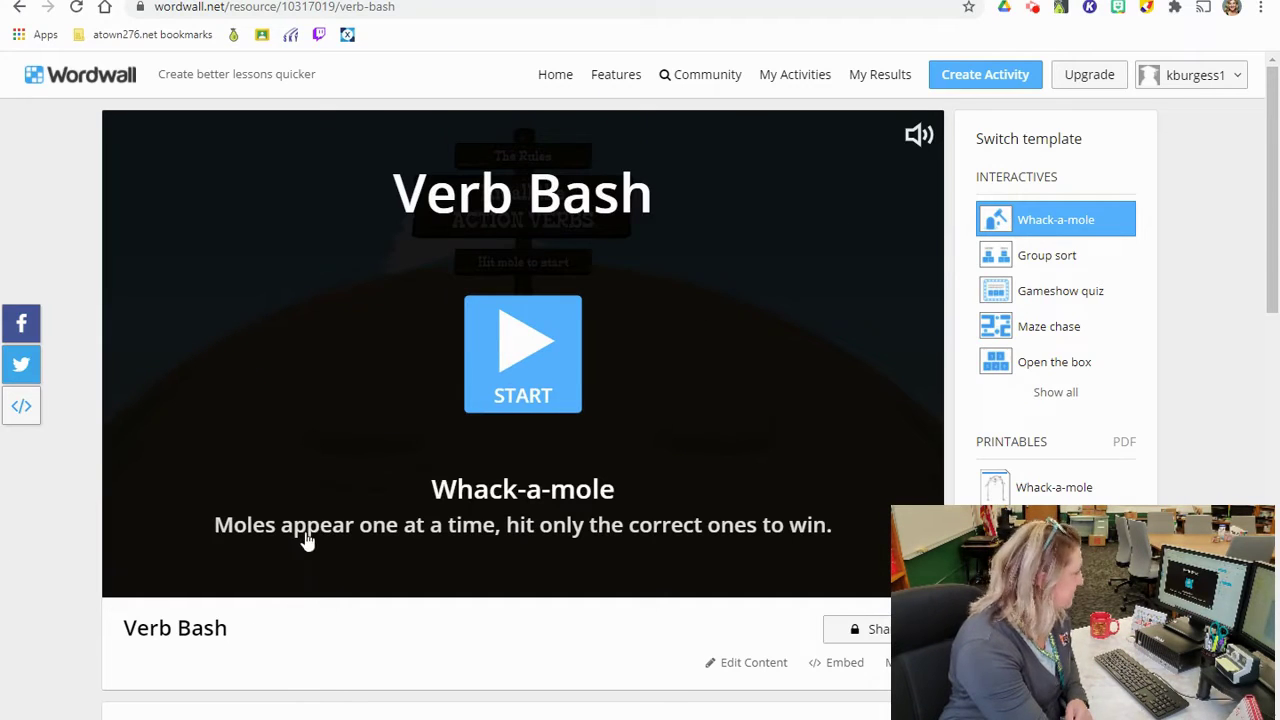
scroll(823, 580, down, 1)
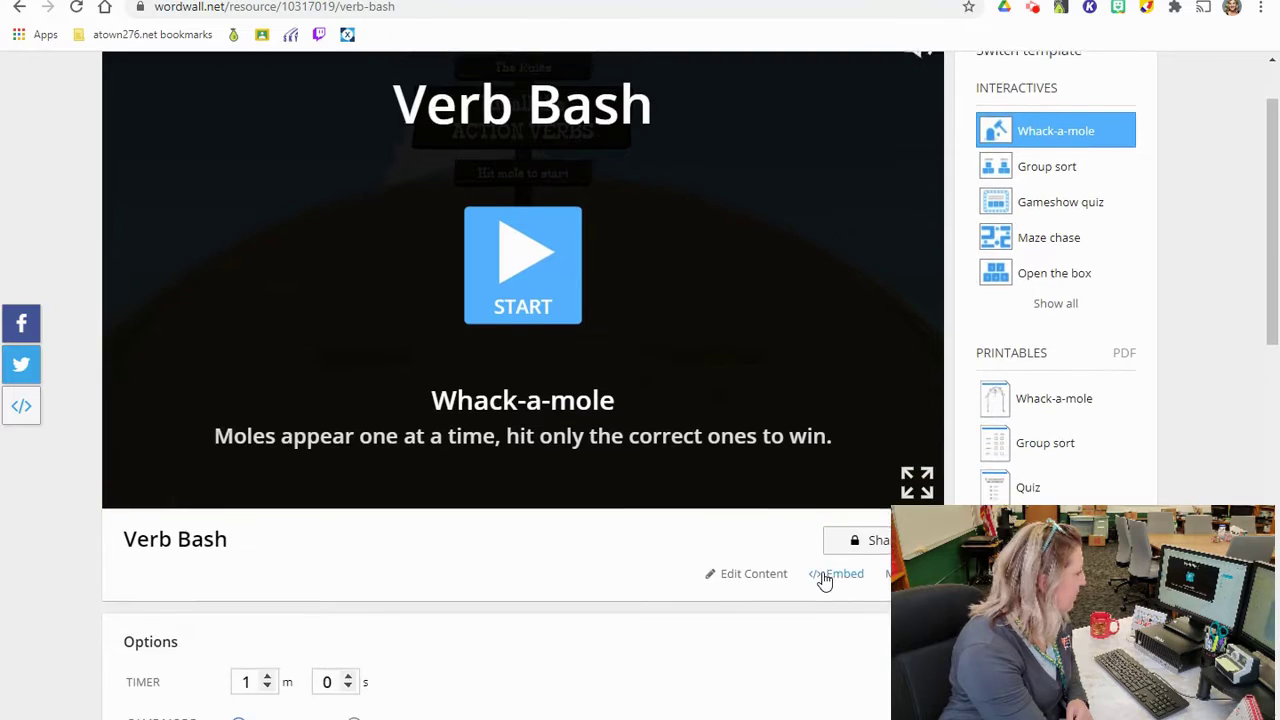
scroll(823, 580, down, 1)
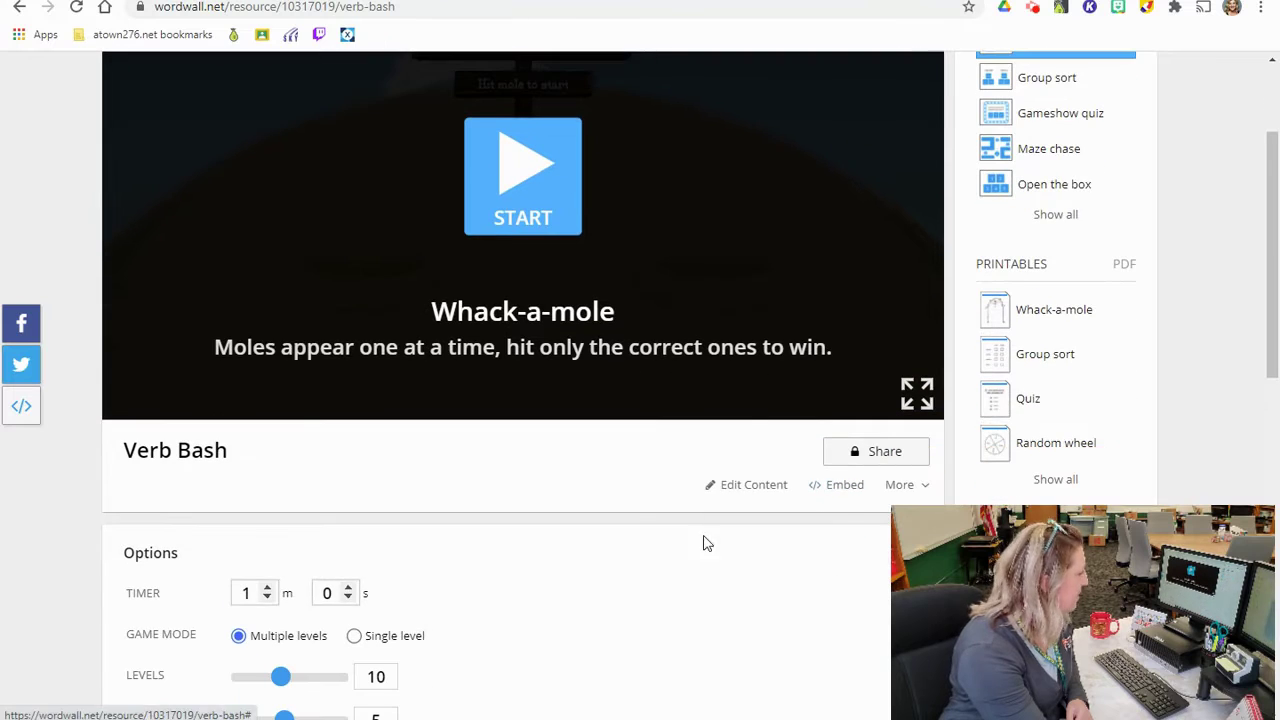
Set Verb Bash as a student assignment with the default settings.
click(886, 455)
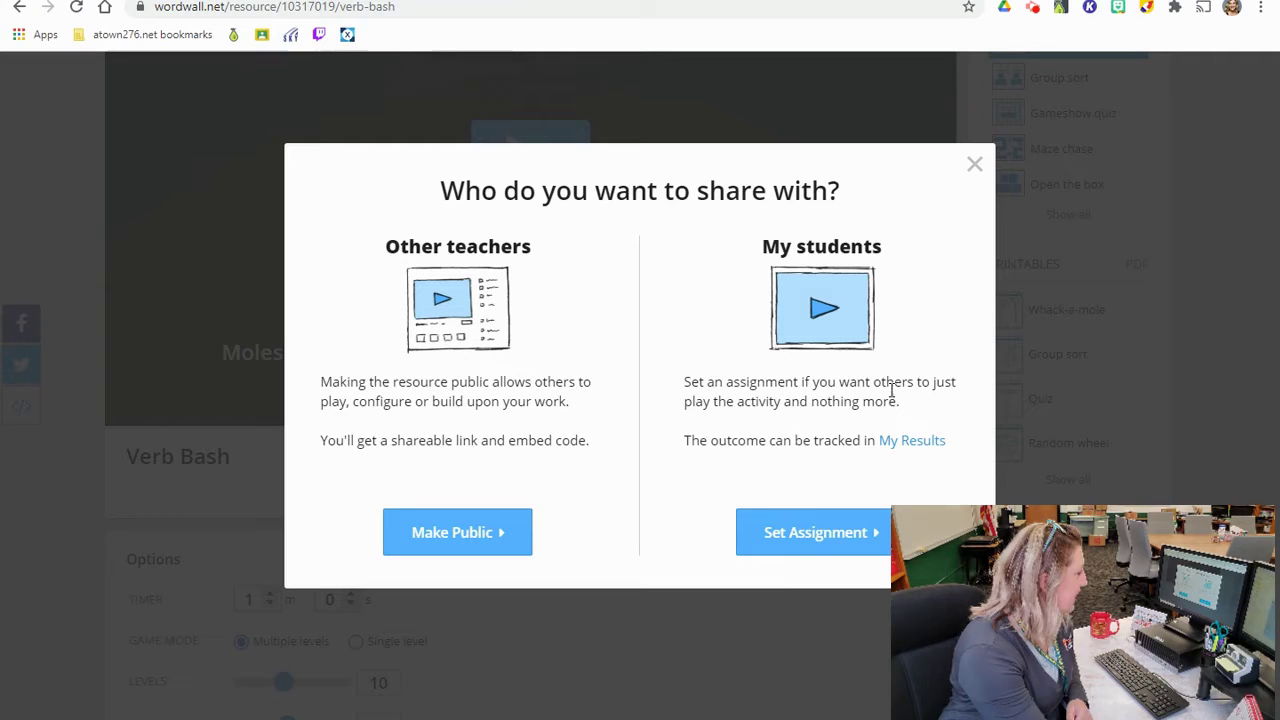
click(866, 532)
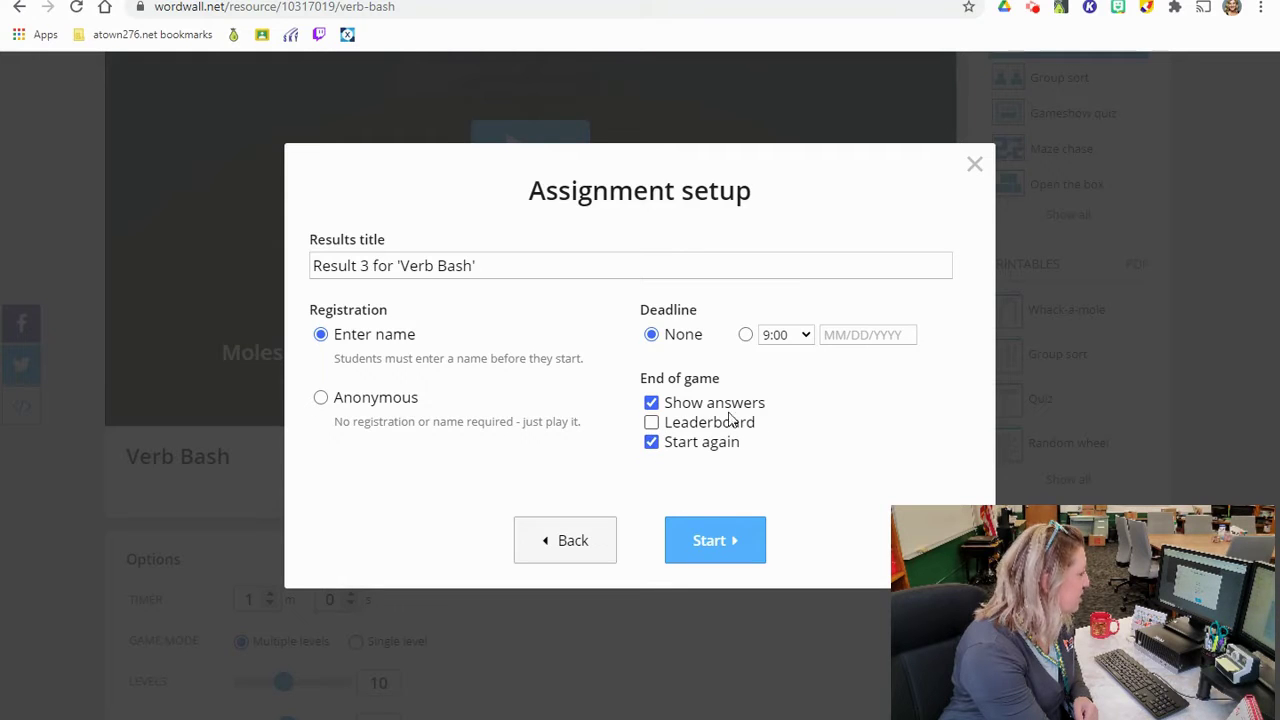
click(711, 558)
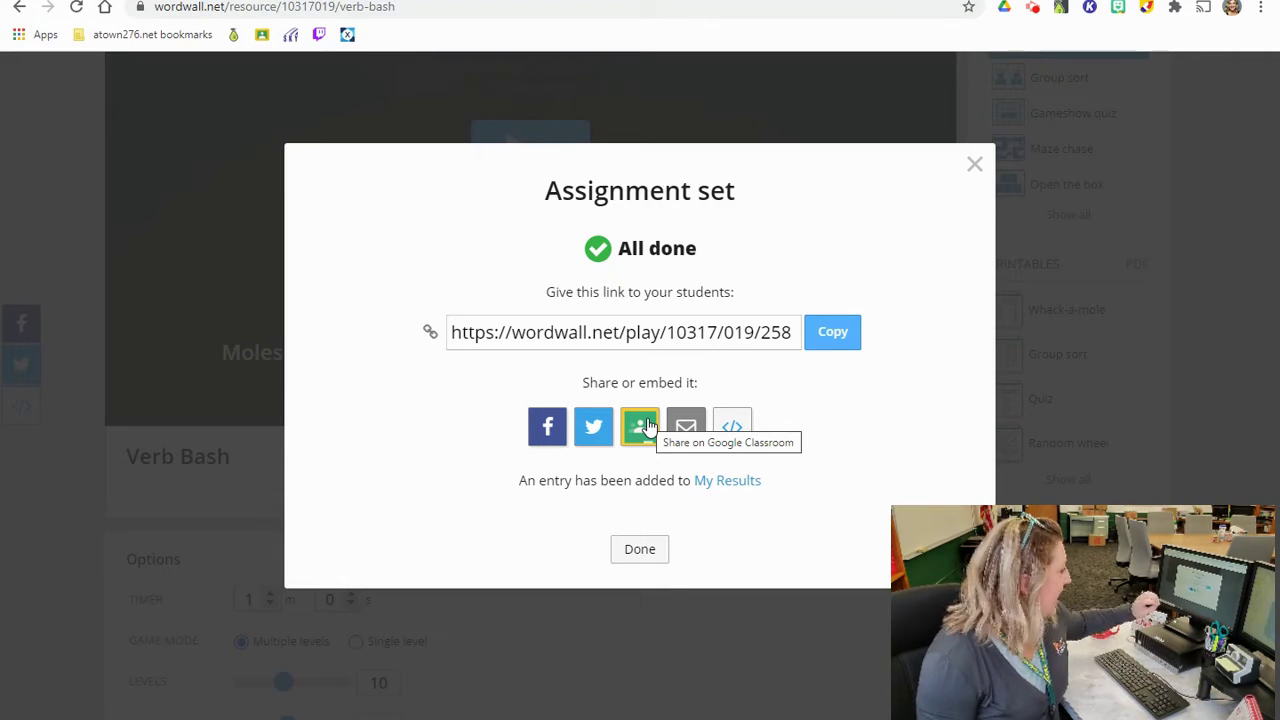
Share the Verb Bash play link to Google Classroom as an announcement for EdTech Test Class.
click(644, 427)
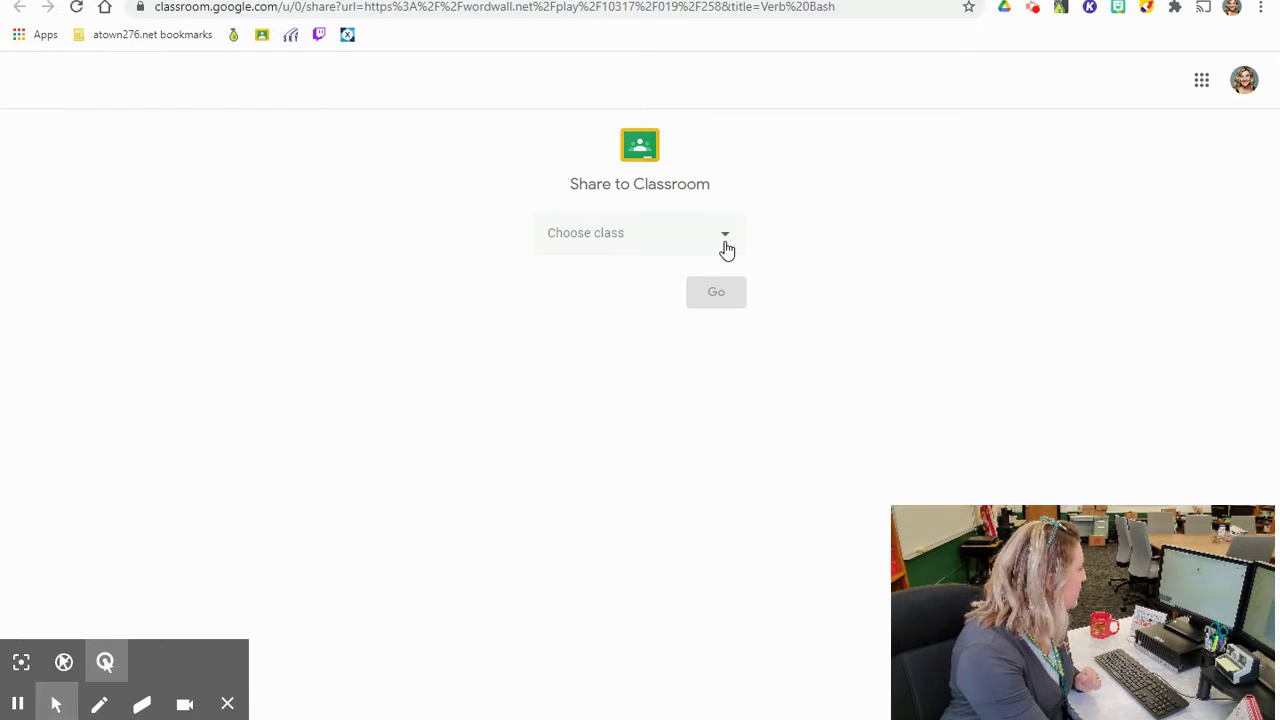
click(724, 240)
click(601, 372)
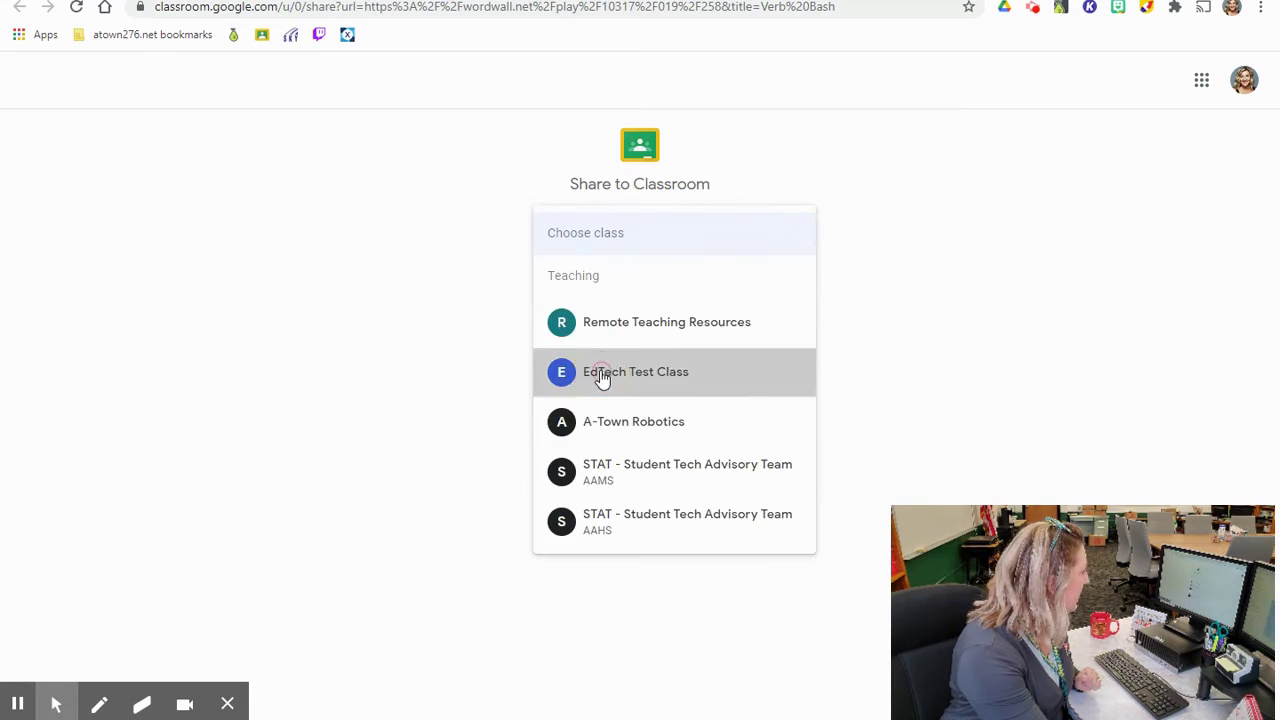
click(605, 310)
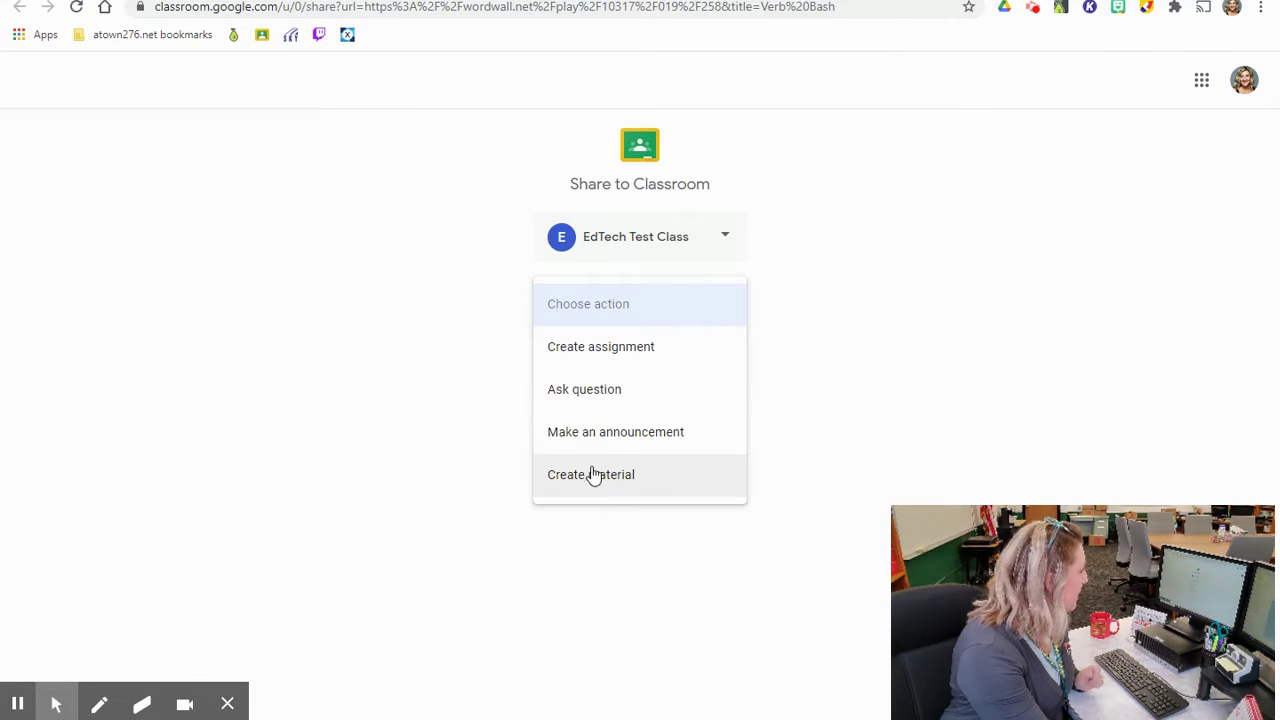
click(643, 434)
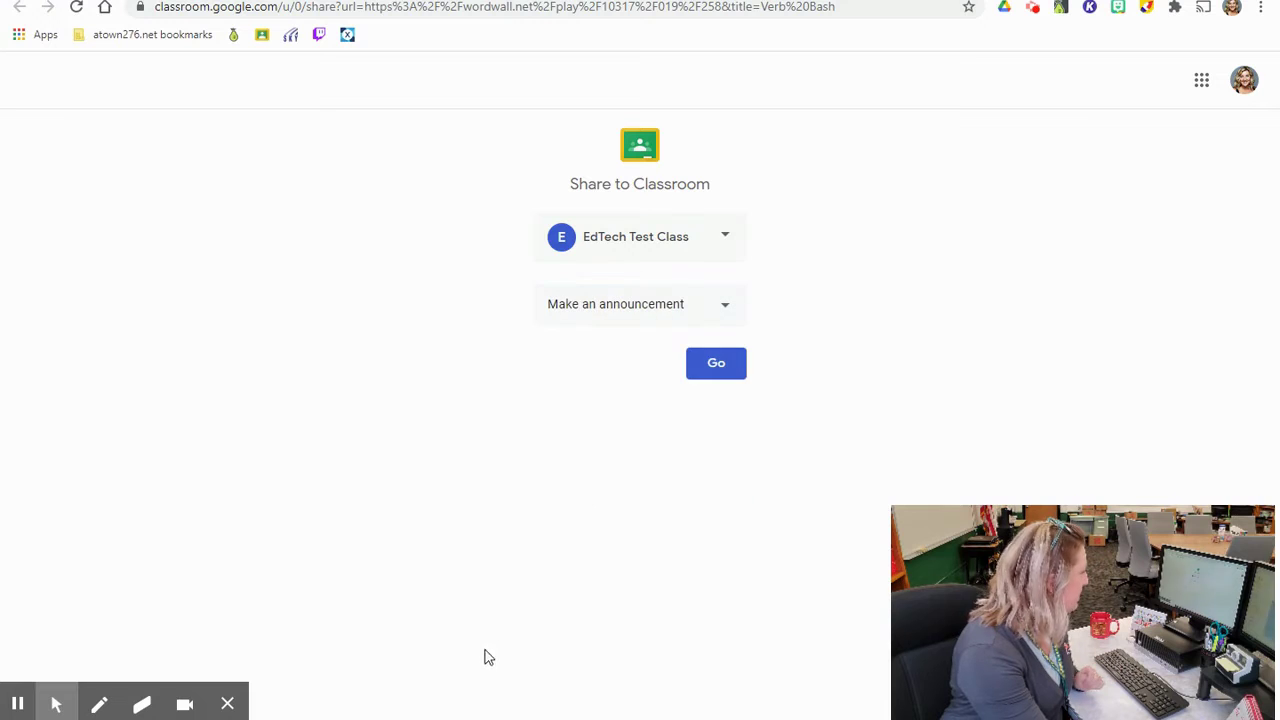
click(711, 374)
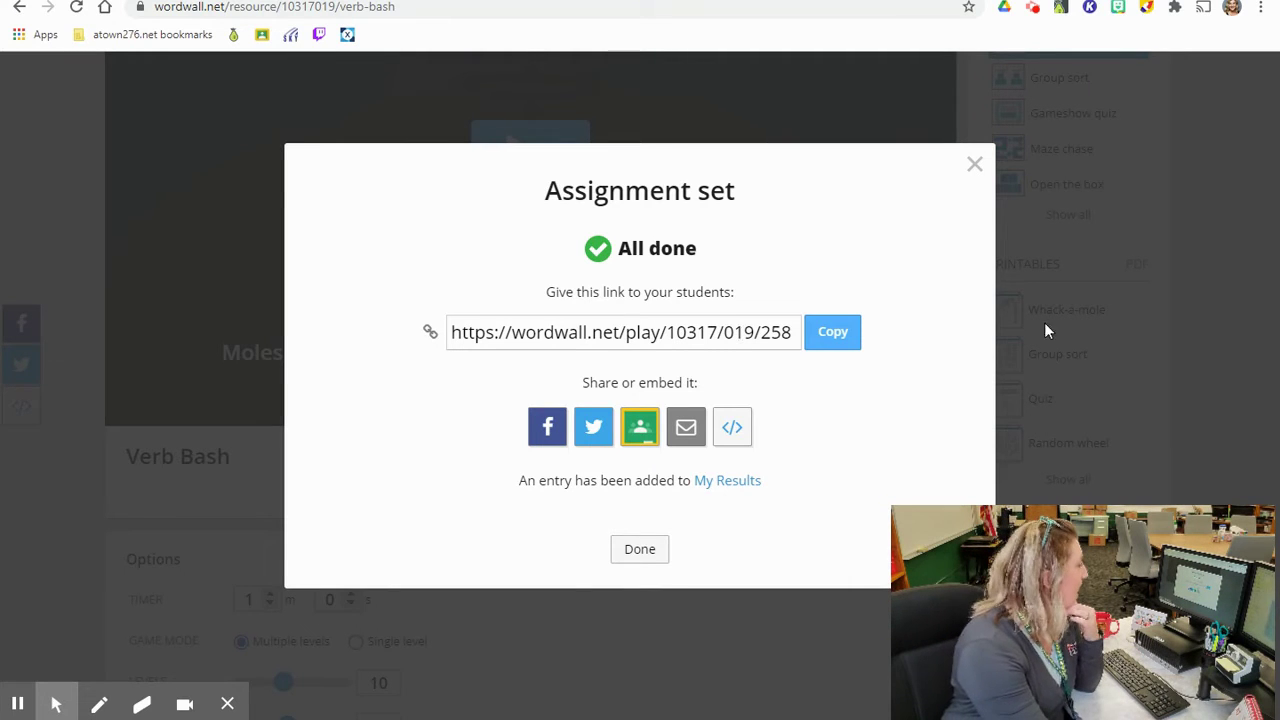
Copy the Verb Bash play link and close the assignment confirmation.
click(828, 338)
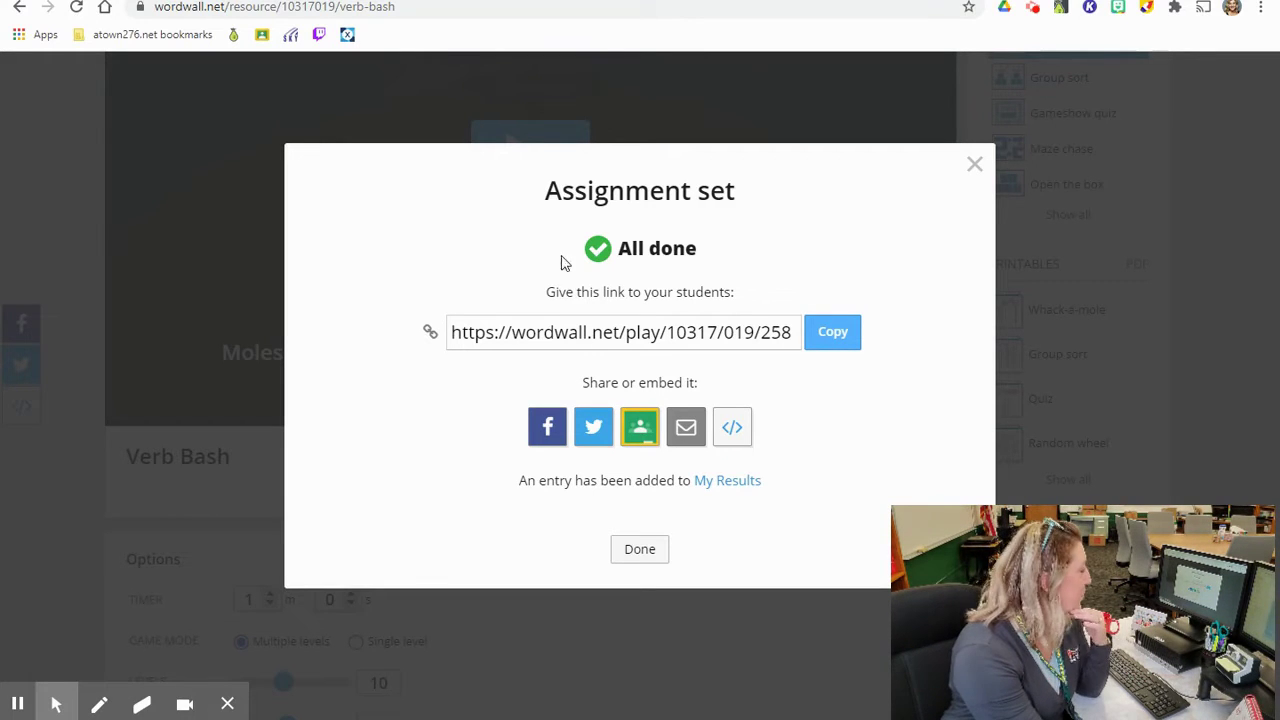
click(840, 348)
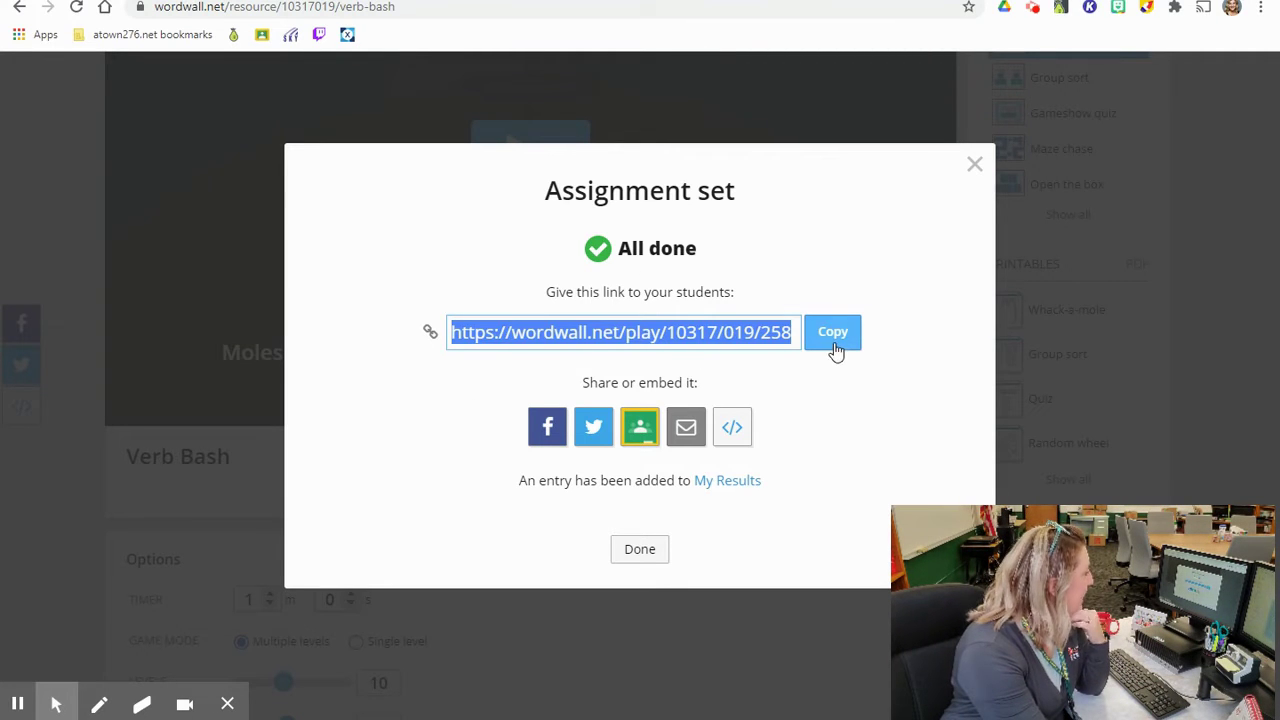
click(975, 164)
Switch to the Wordwall presentation and select the verb BASH slide.
key(ctrl+Tab)
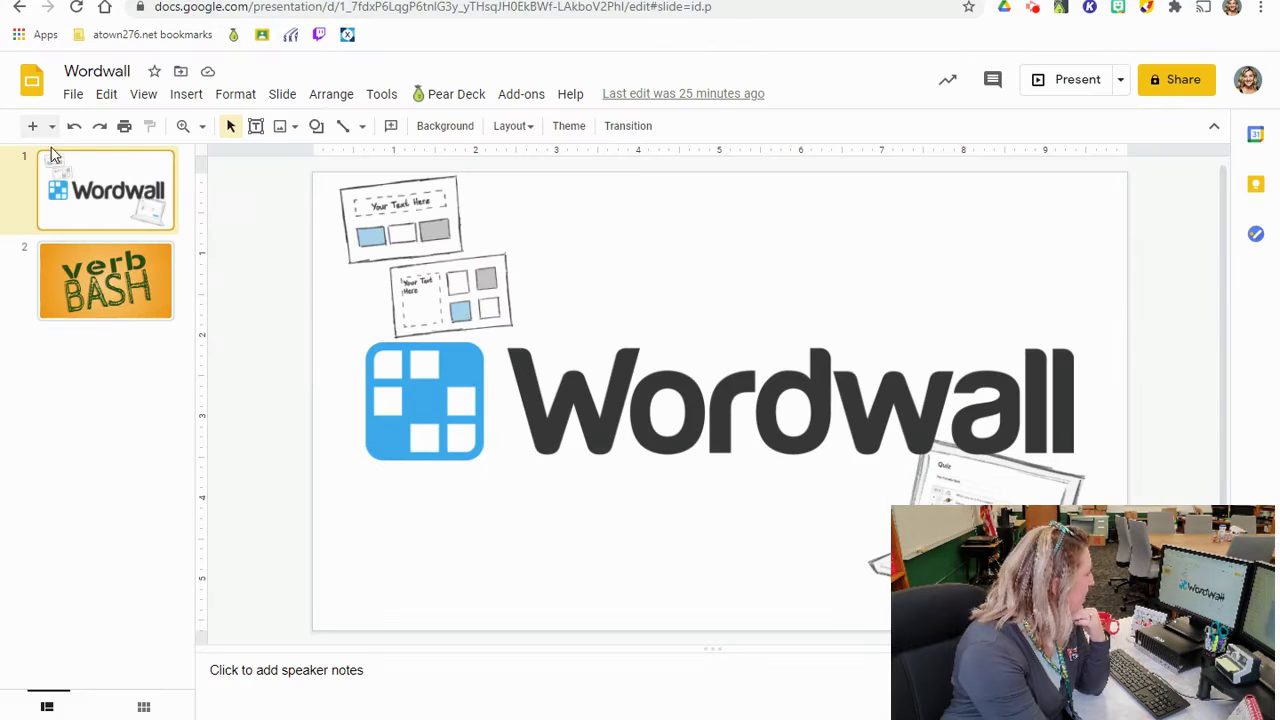
click(100, 275)
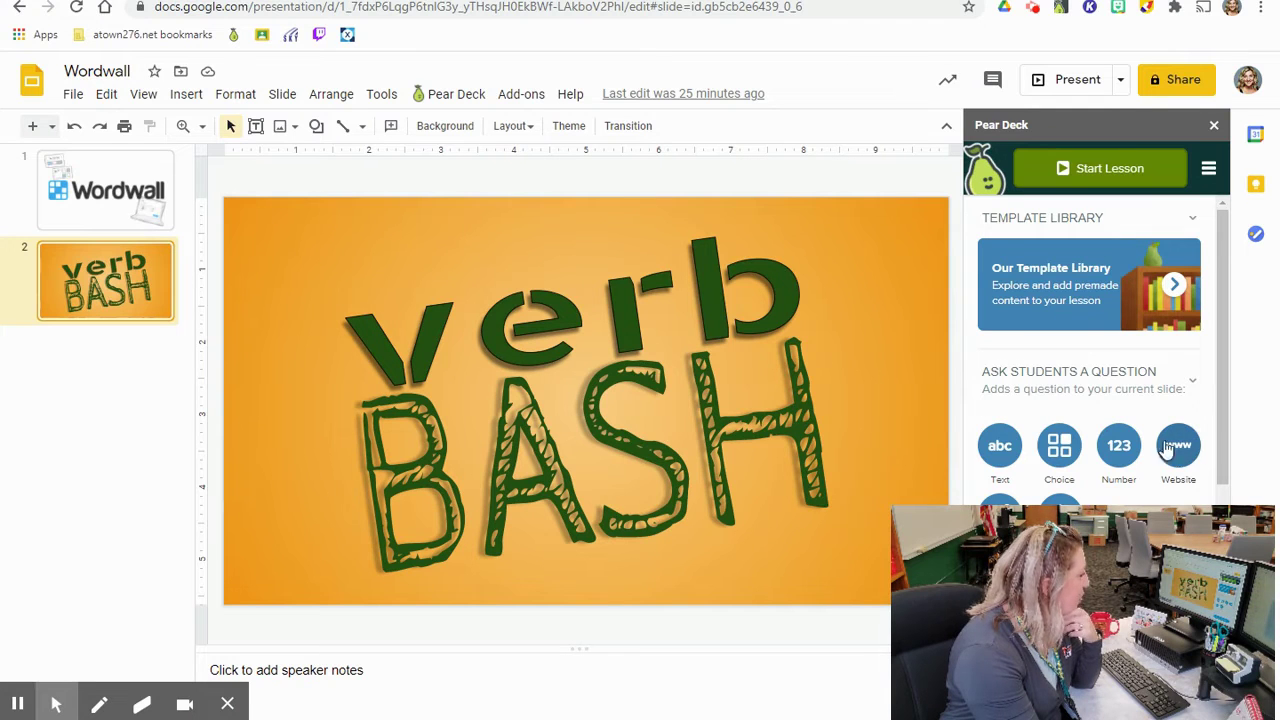
Turn the verb BASH slide into a Pear Deck website slide using the pasted Wordwall play link.
click(1179, 452)
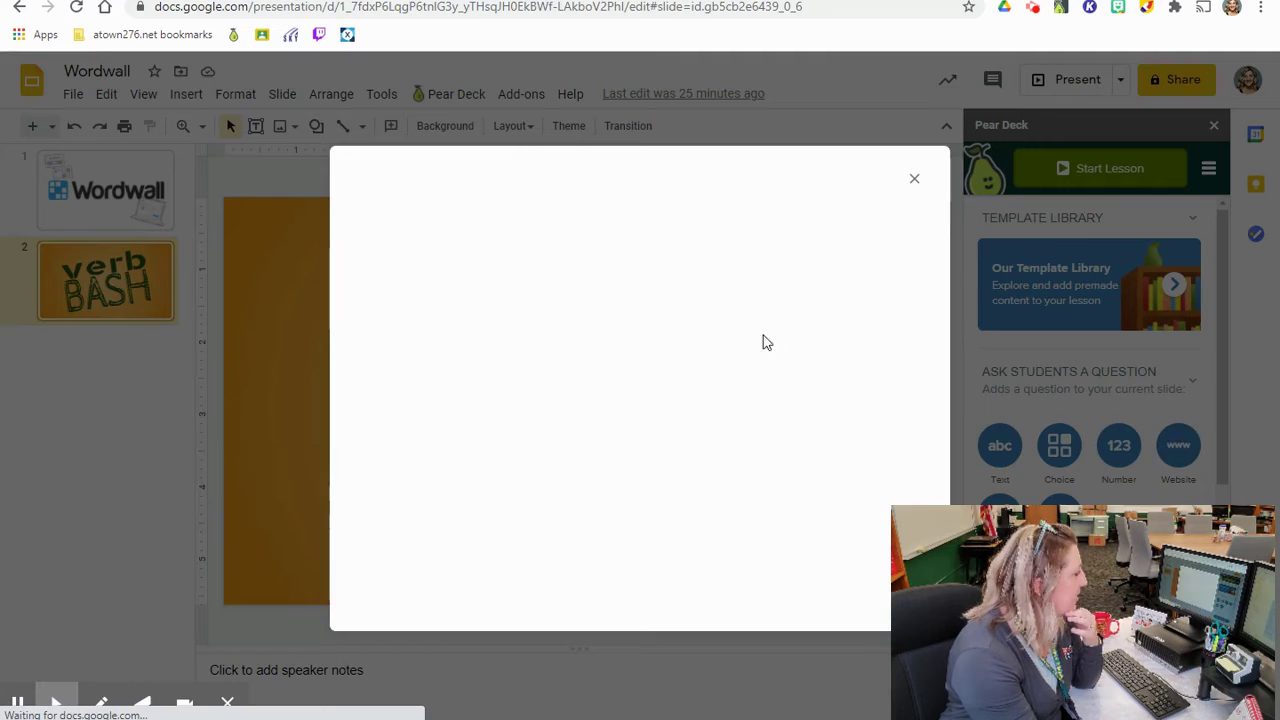
click(462, 289)
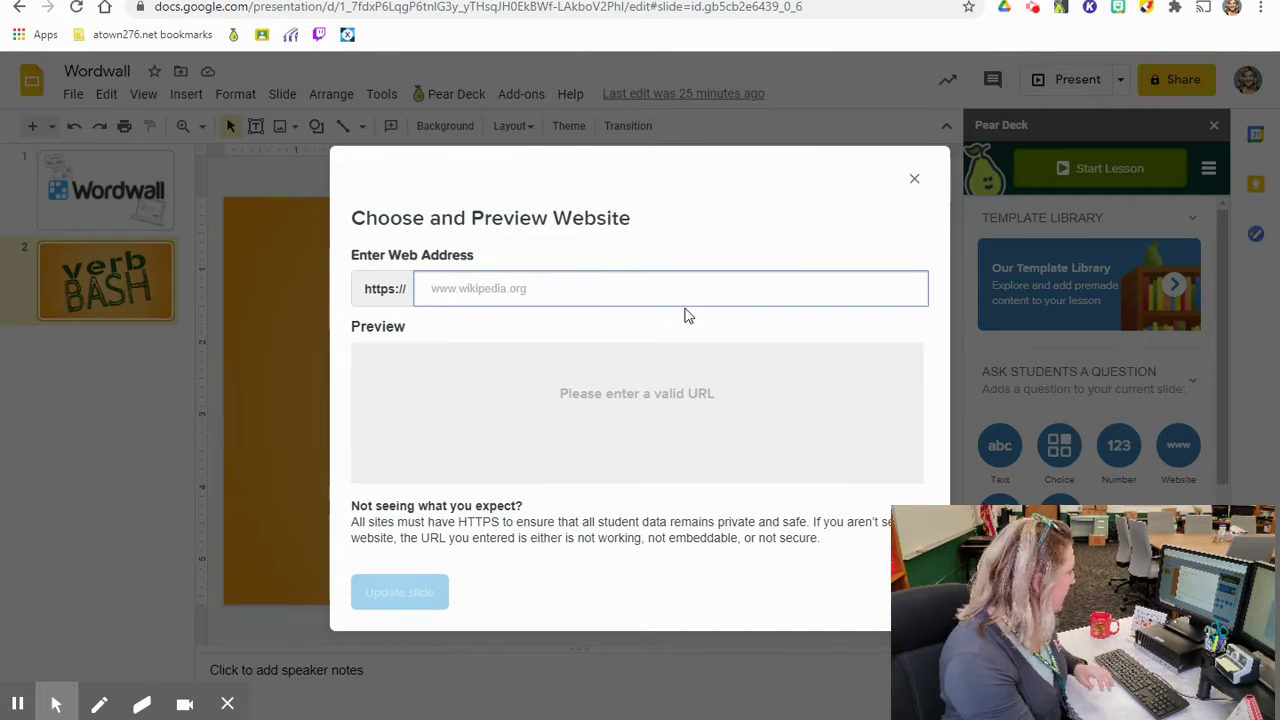
key(ctrl+v)
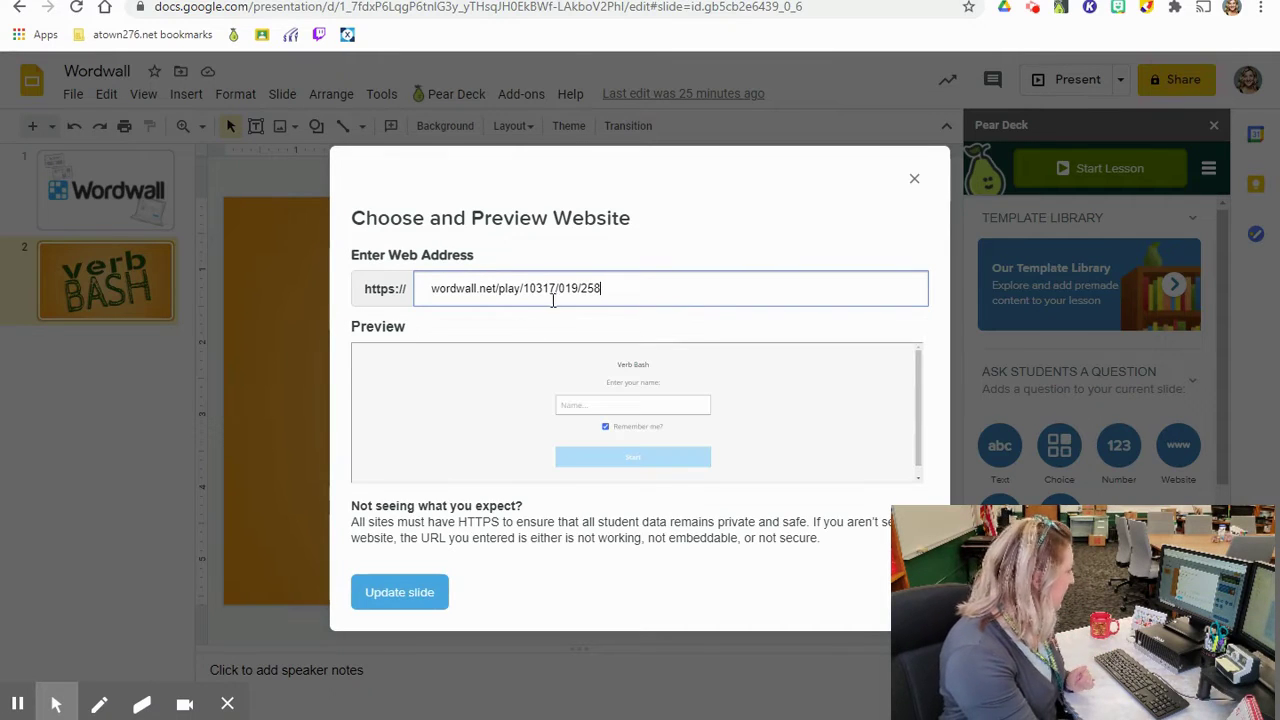
click(386, 594)
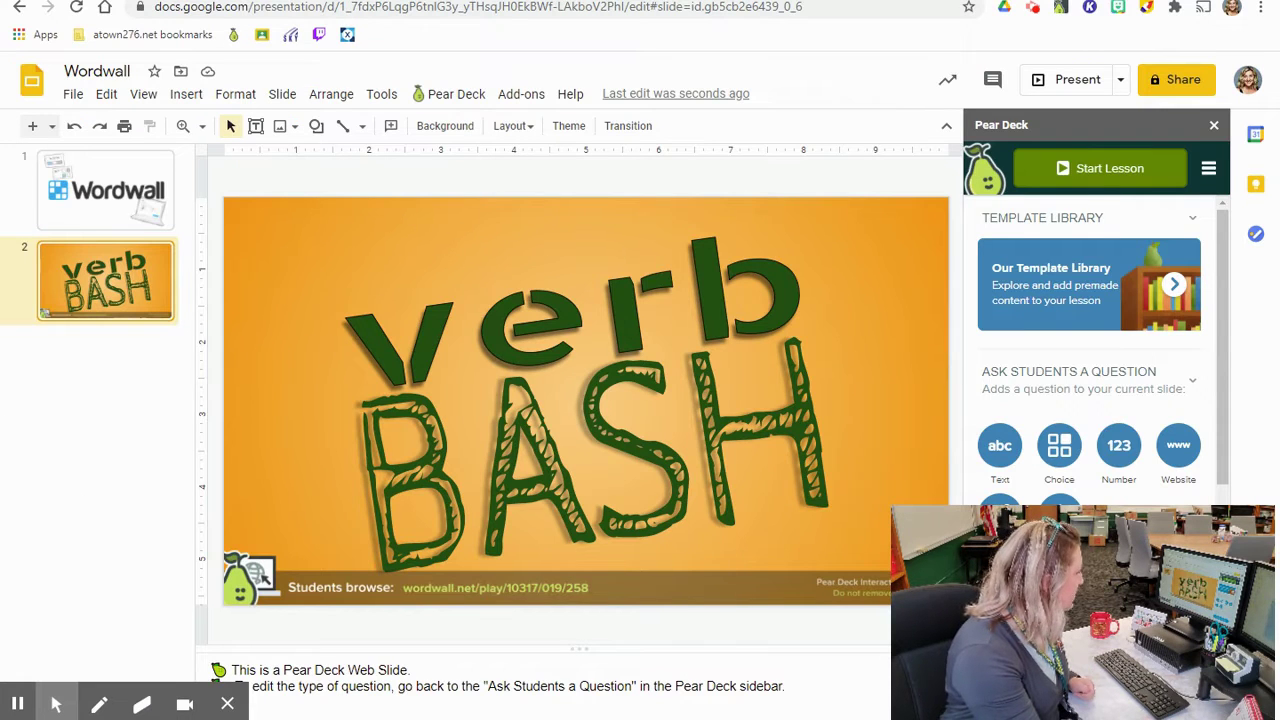
click(1098, 186)
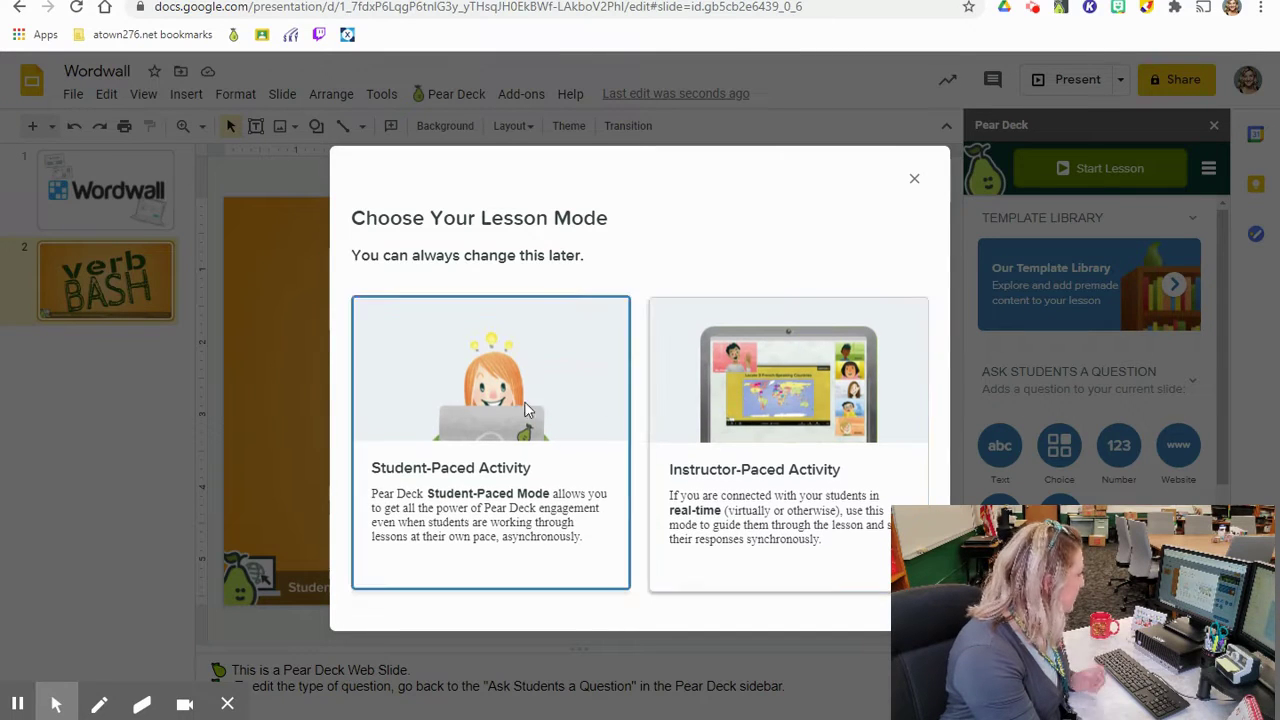
Launch an instructor-paced Pear Deck session and move the blank session window aside.
click(702, 405)
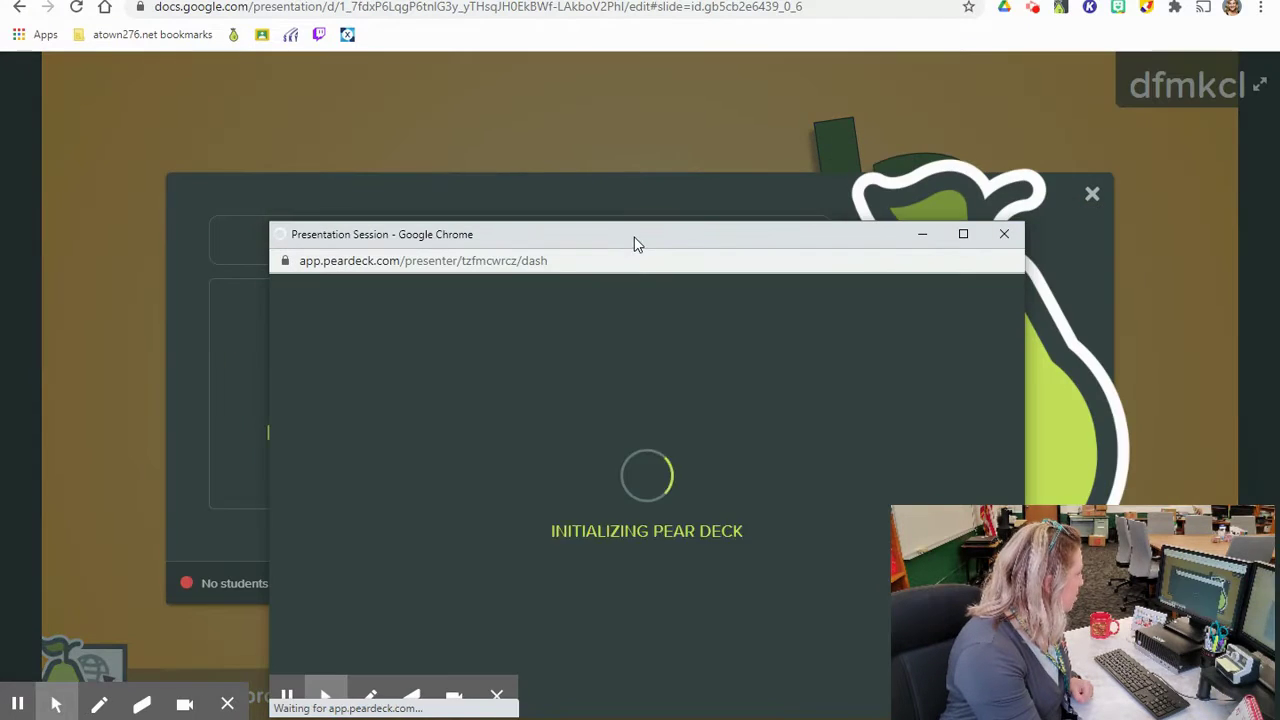
drag(634, 244, 1279, 160)
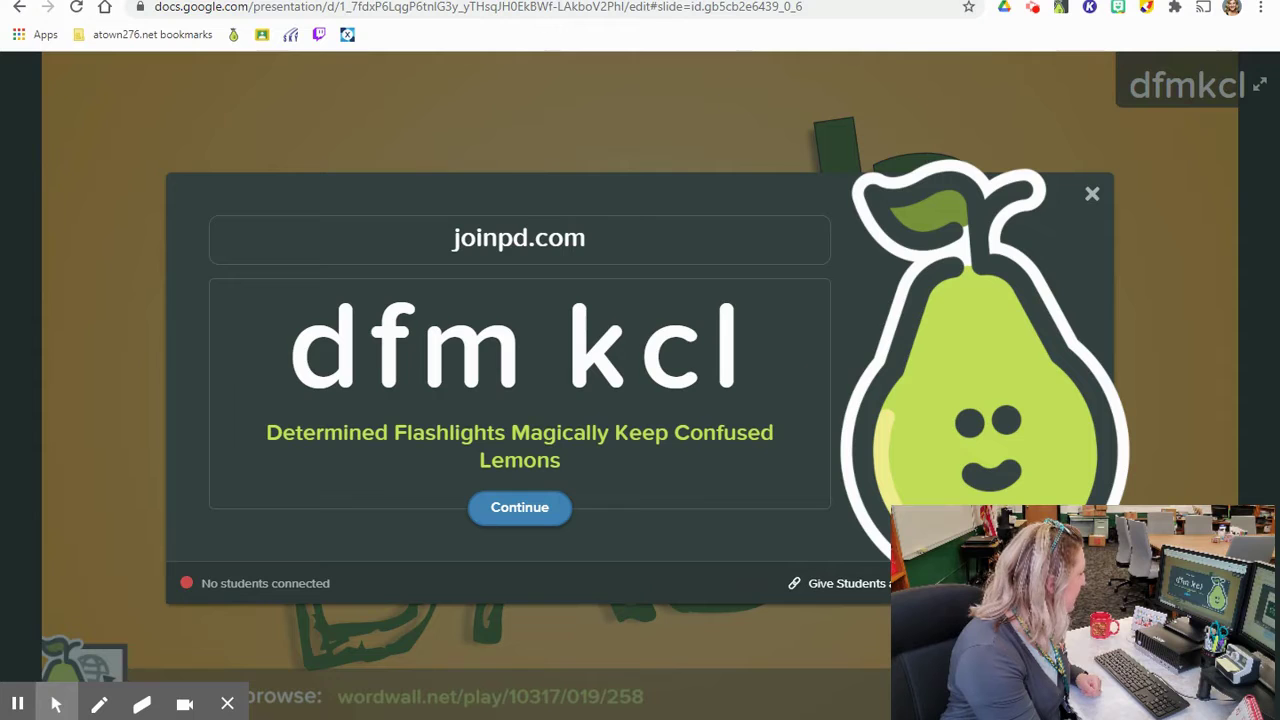
Join the session as a student at joinpd.com with the join code and choose the happy face.
key(ctrl+t)
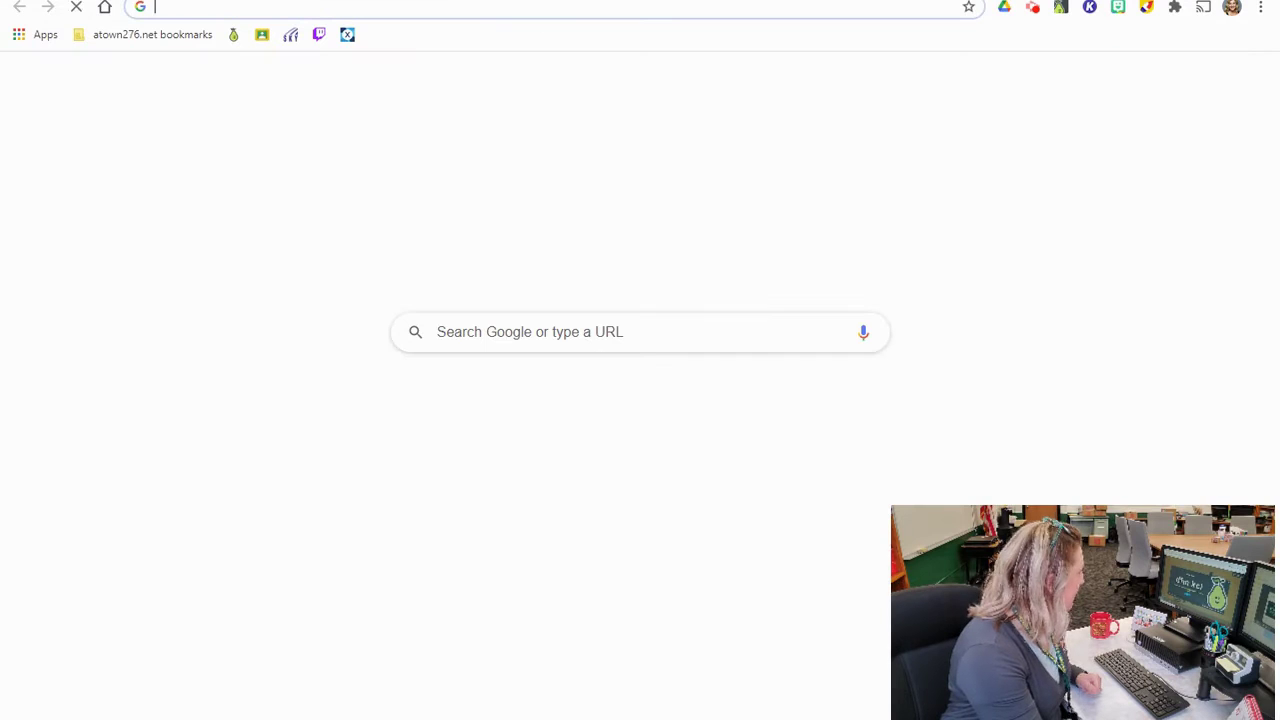
text(joinpd.com)
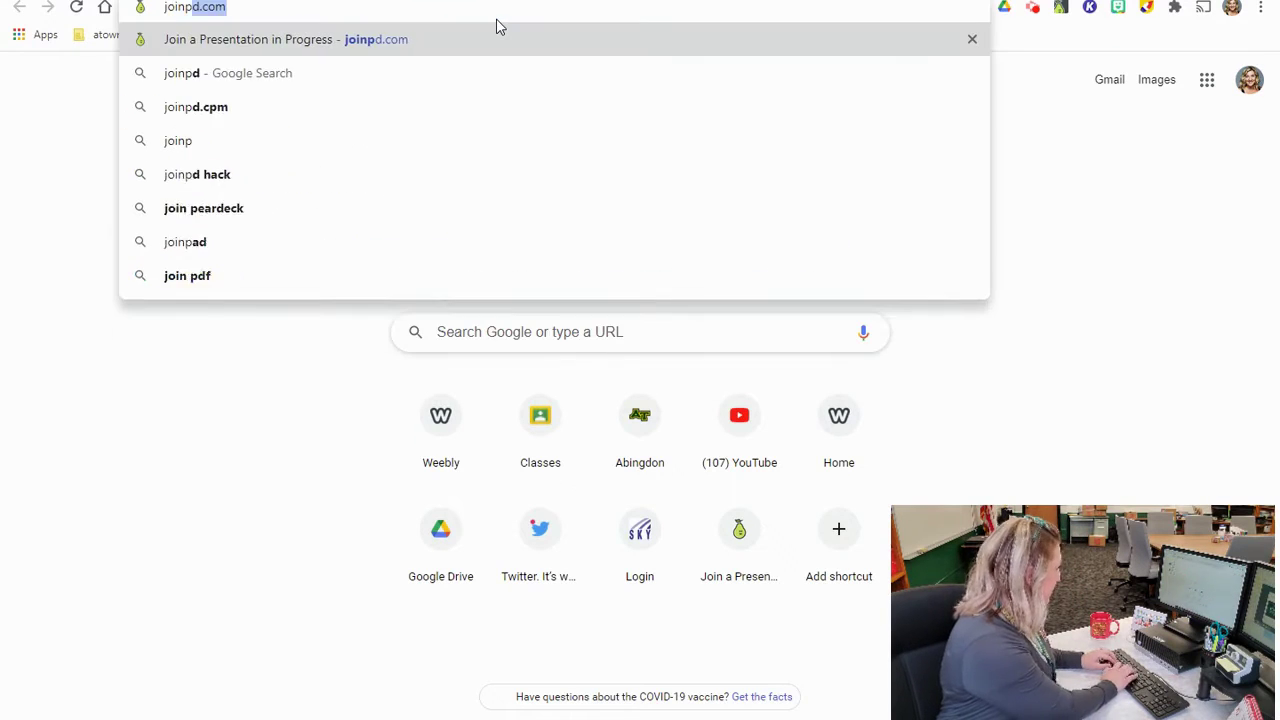
key(Return)
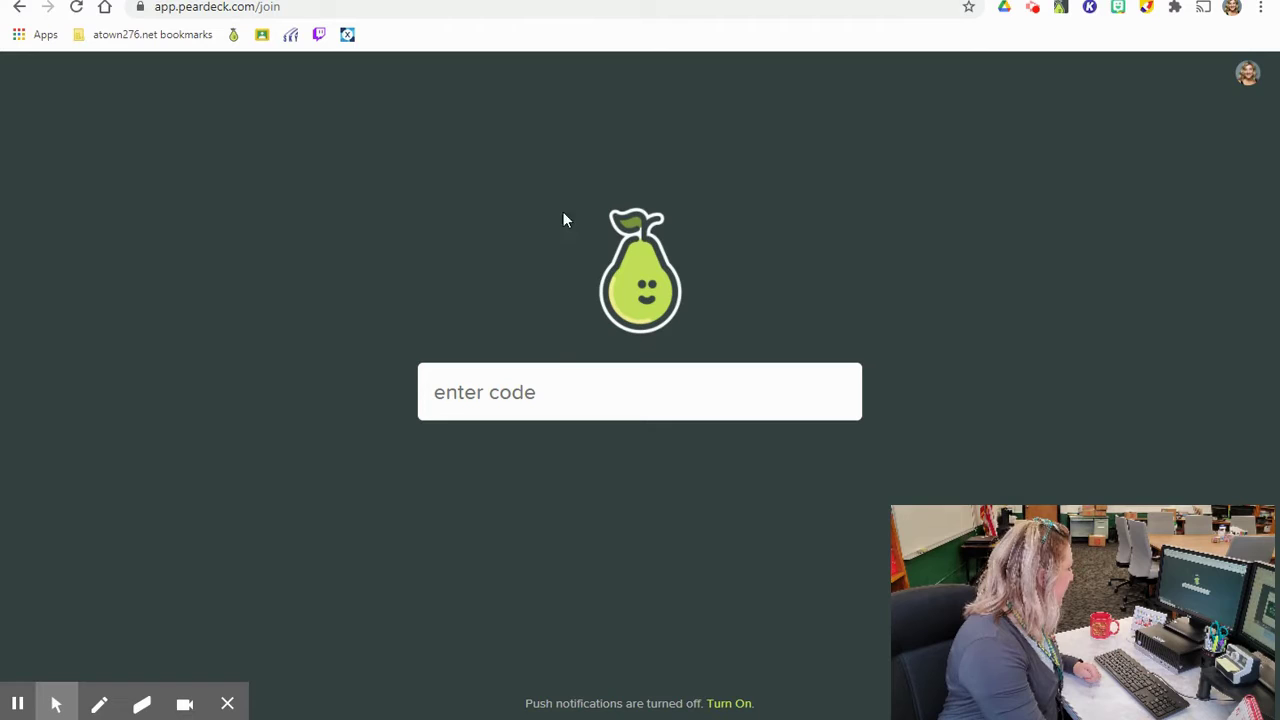
click(553, 386)
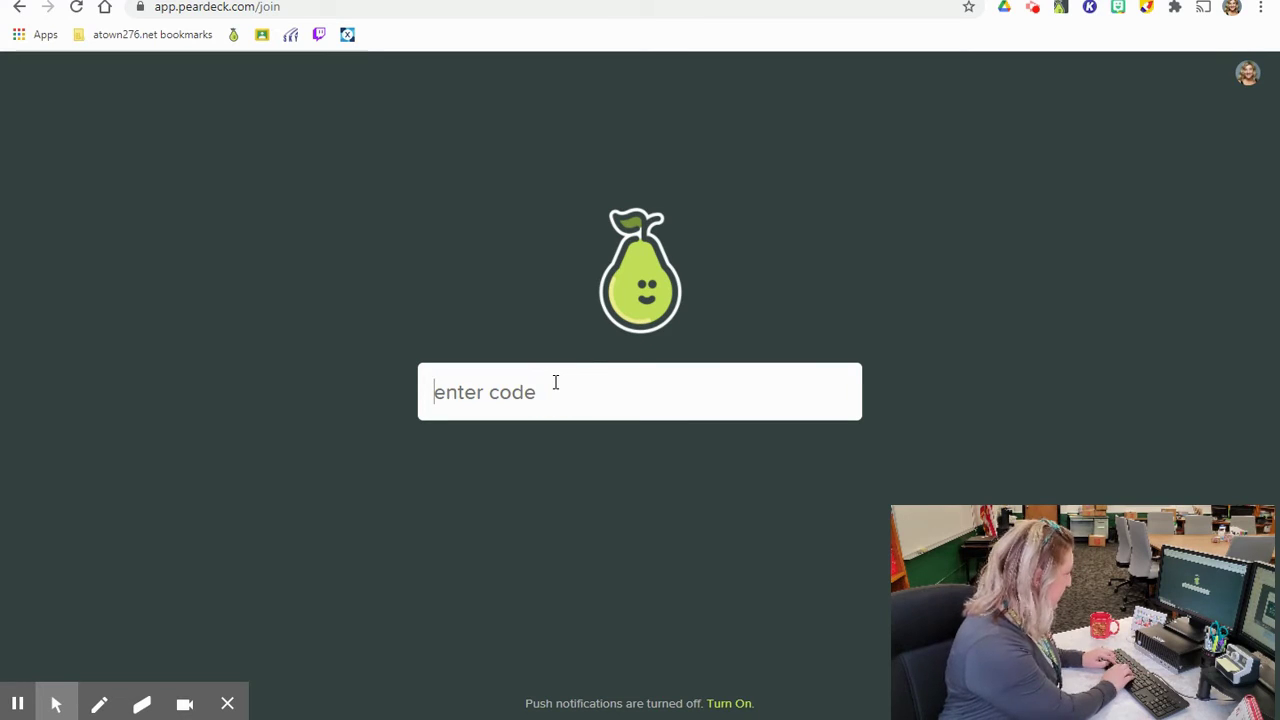
text(dfmkcl)
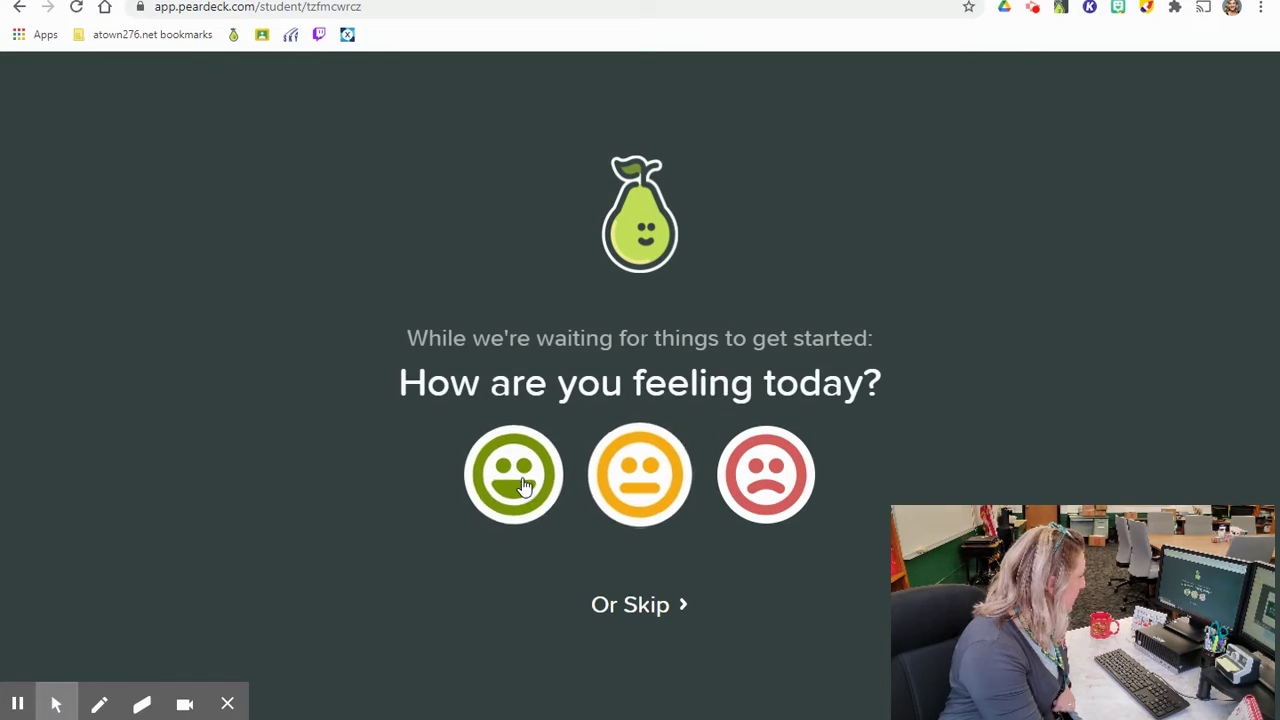
click(688, 608)
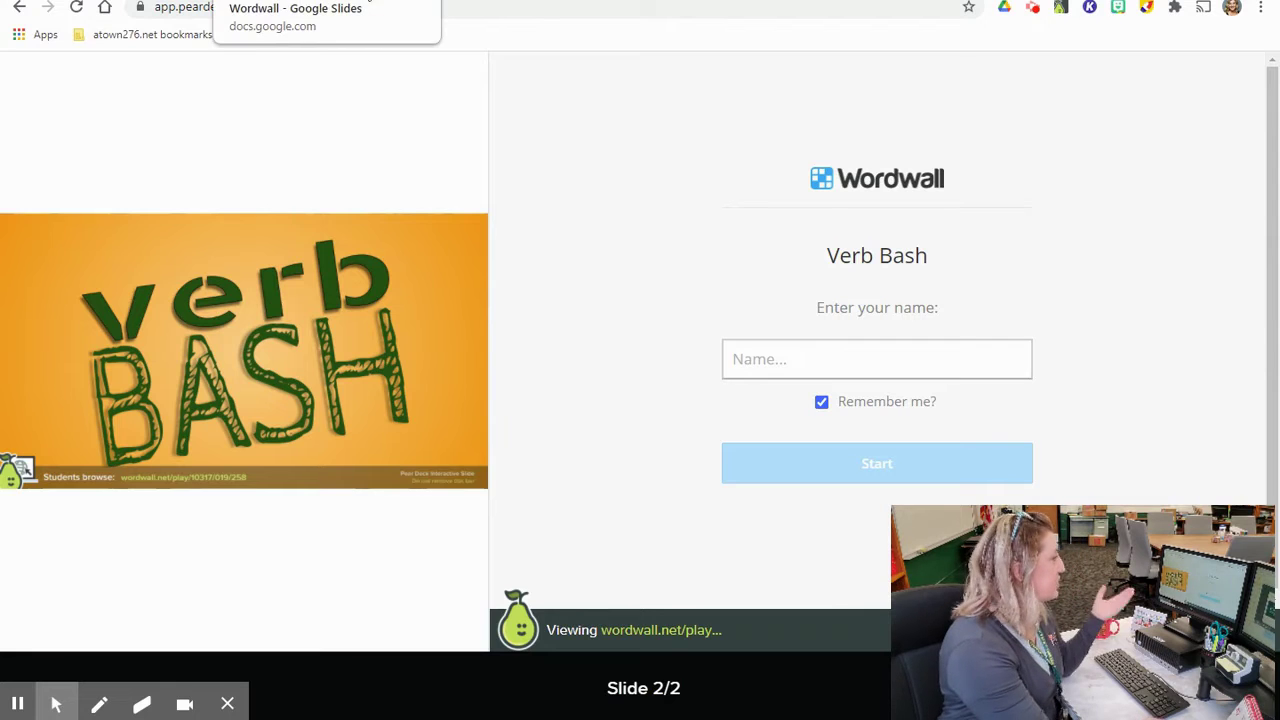
click(255, 4)
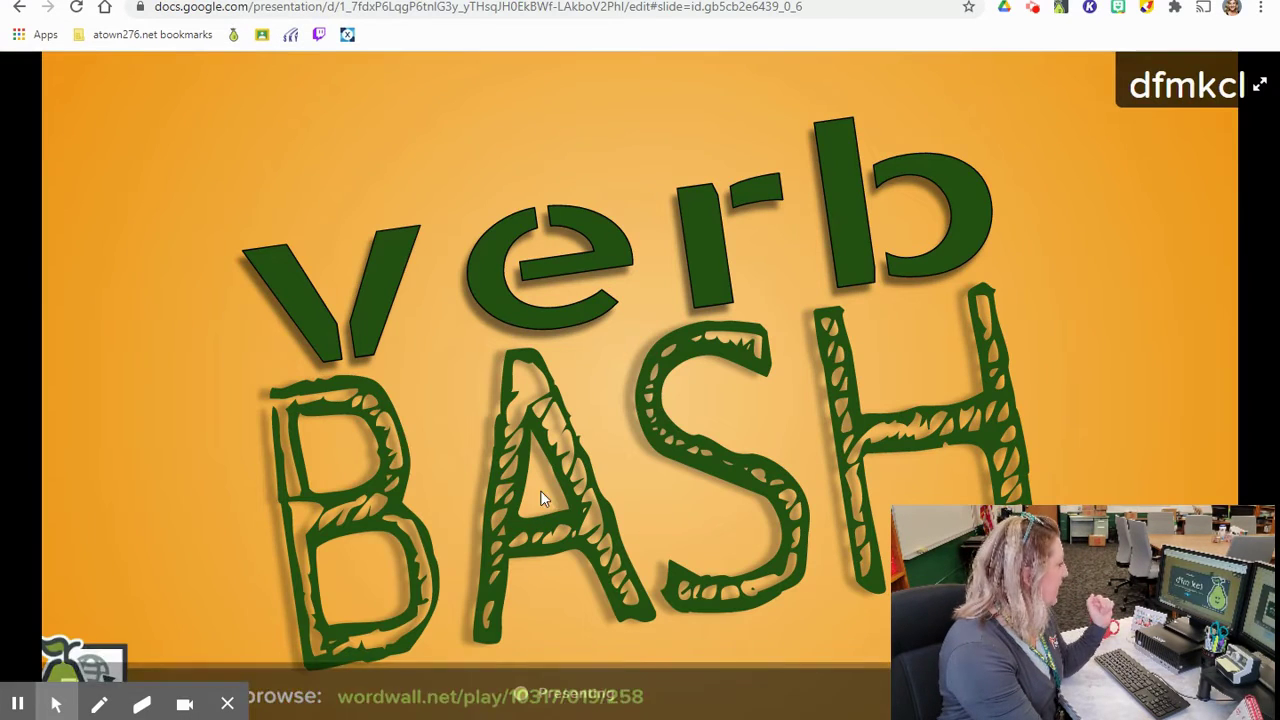
click(604, 376)
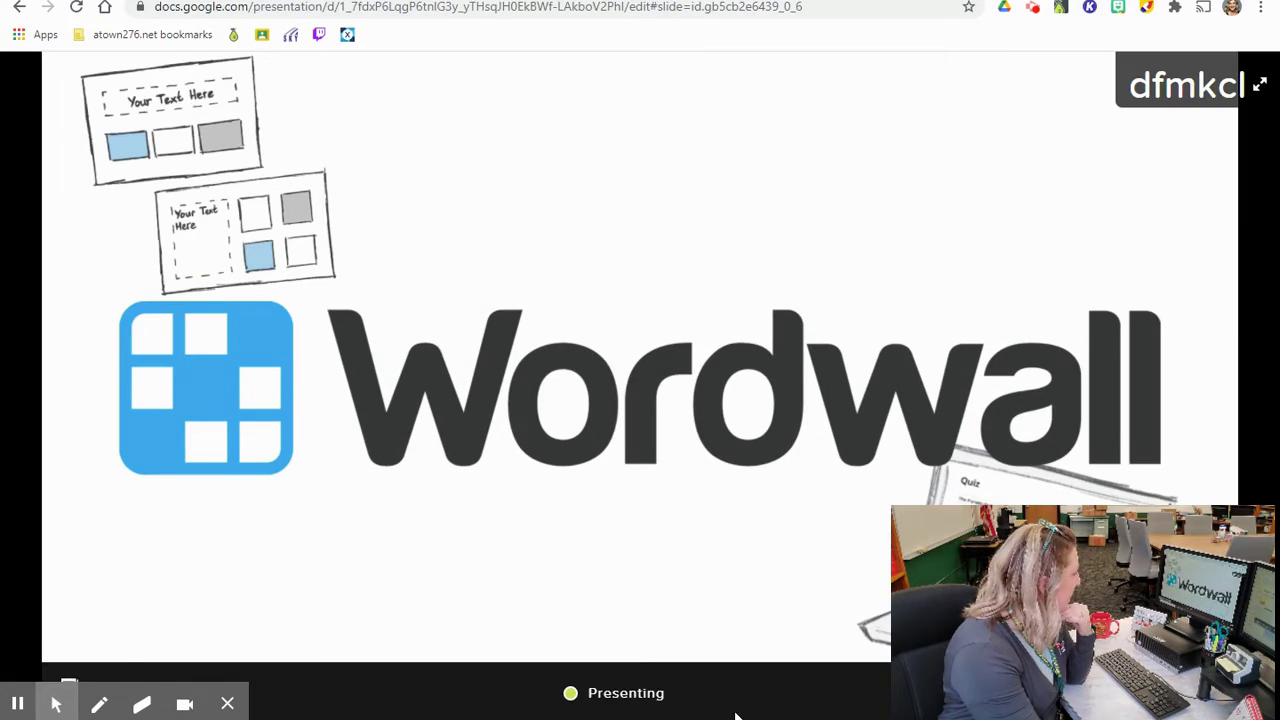
click(757, 491)
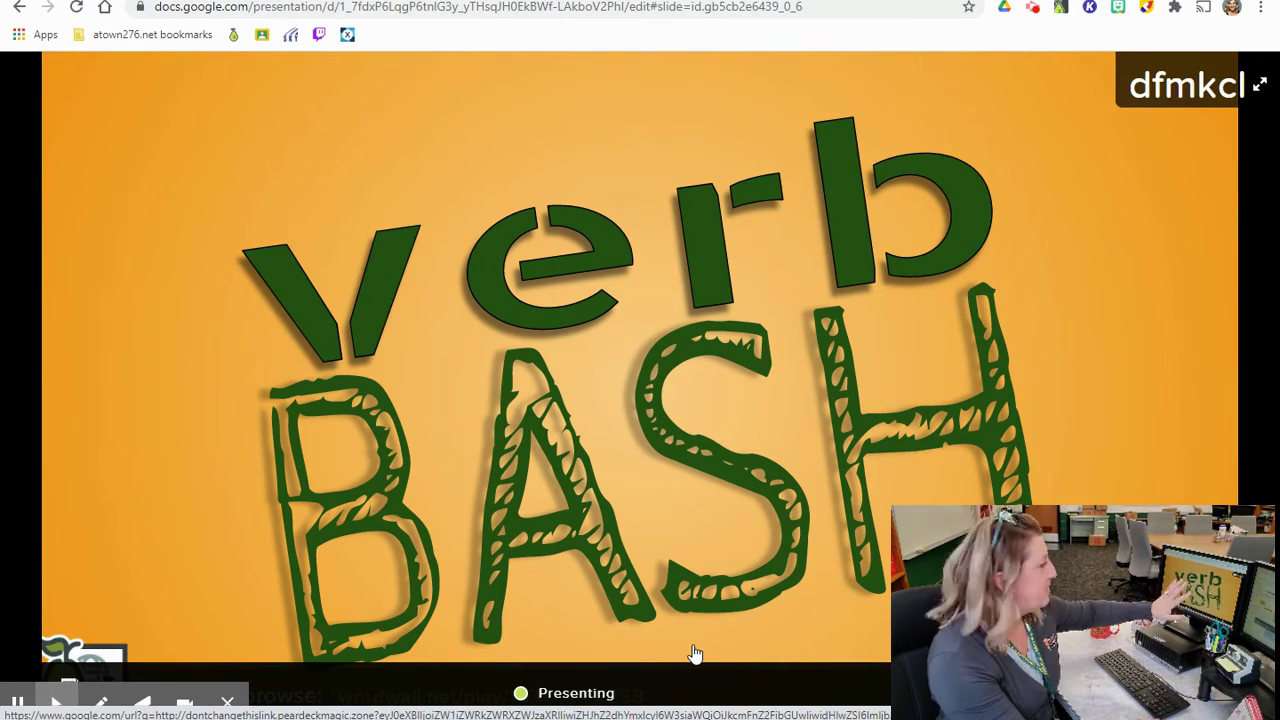
key(ctrl+Tab)
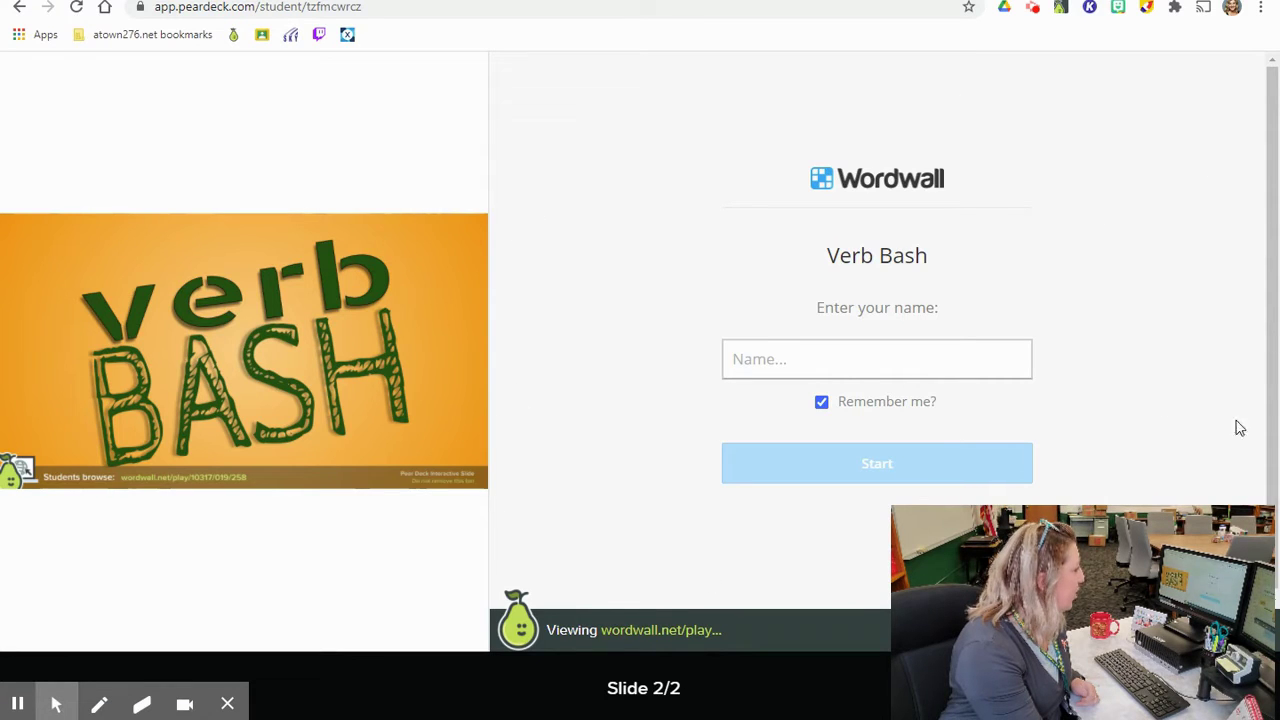
Open the Verb Bash game directly on wordwall.net from the student view.
click(899, 356)
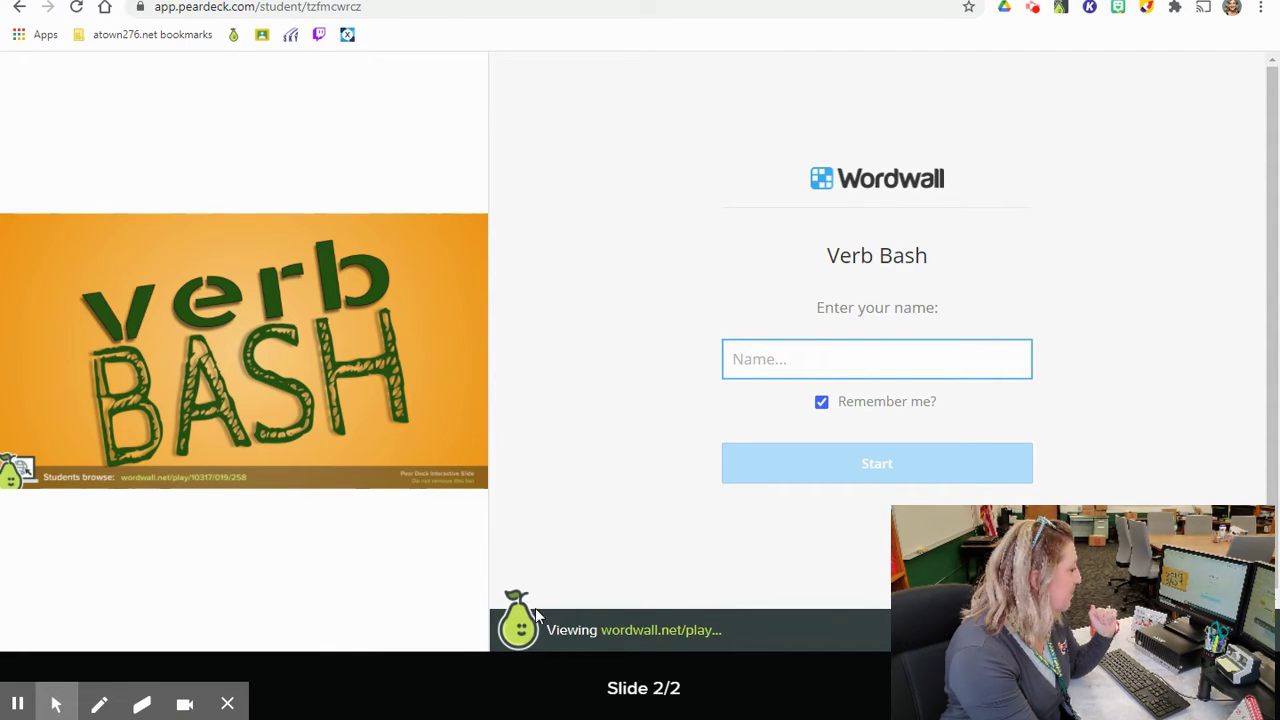
click(669, 632)
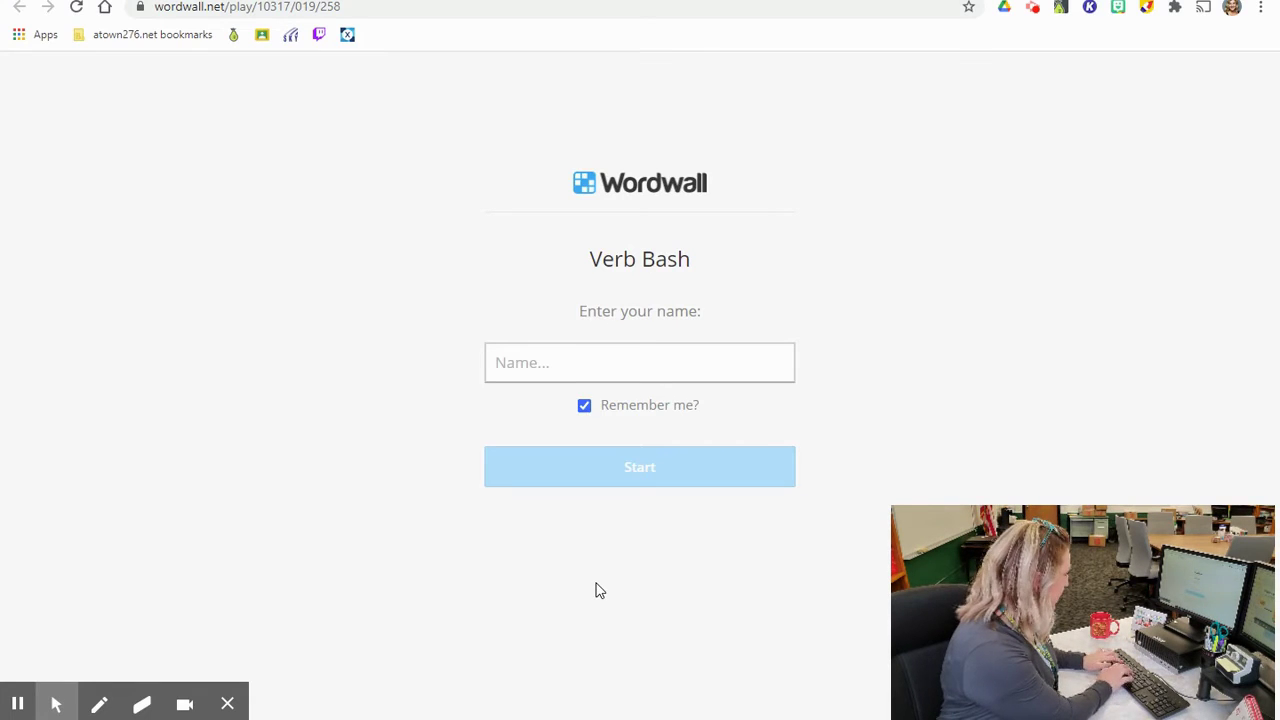
Enter the player name 'Test' and start the Verb Bash whack-a-mole game.
click(564, 375)
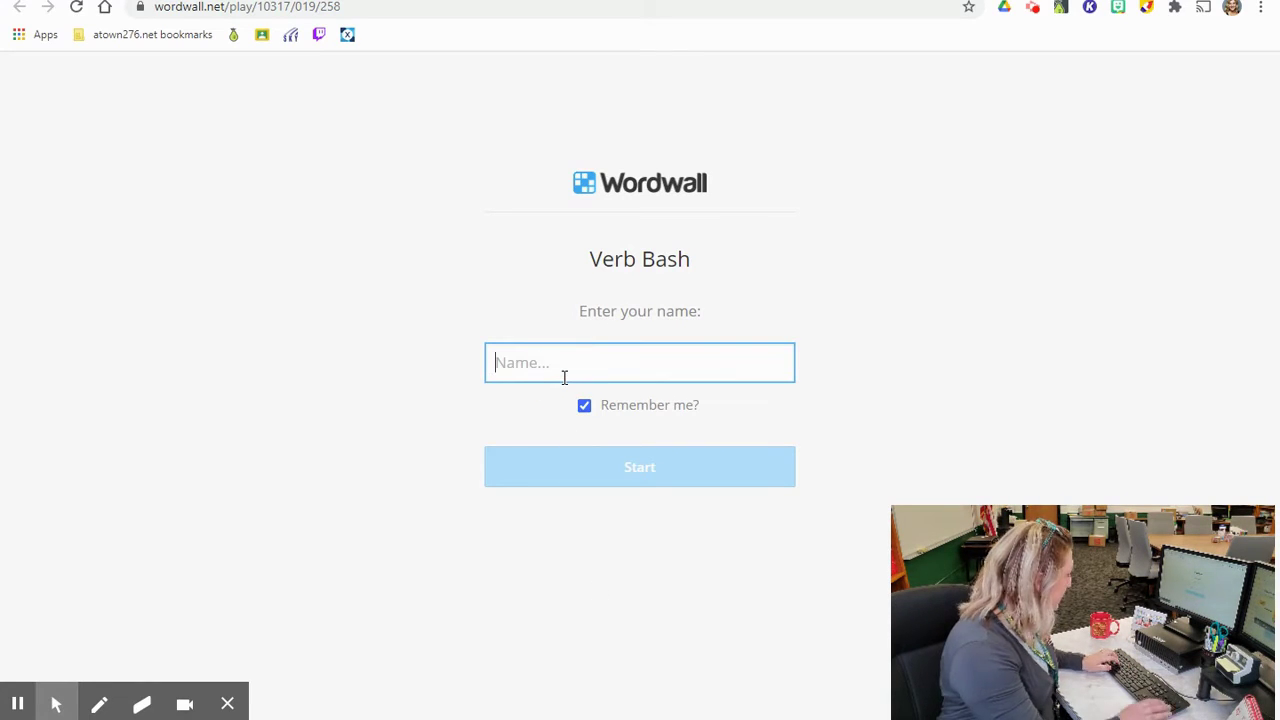
text(Test)
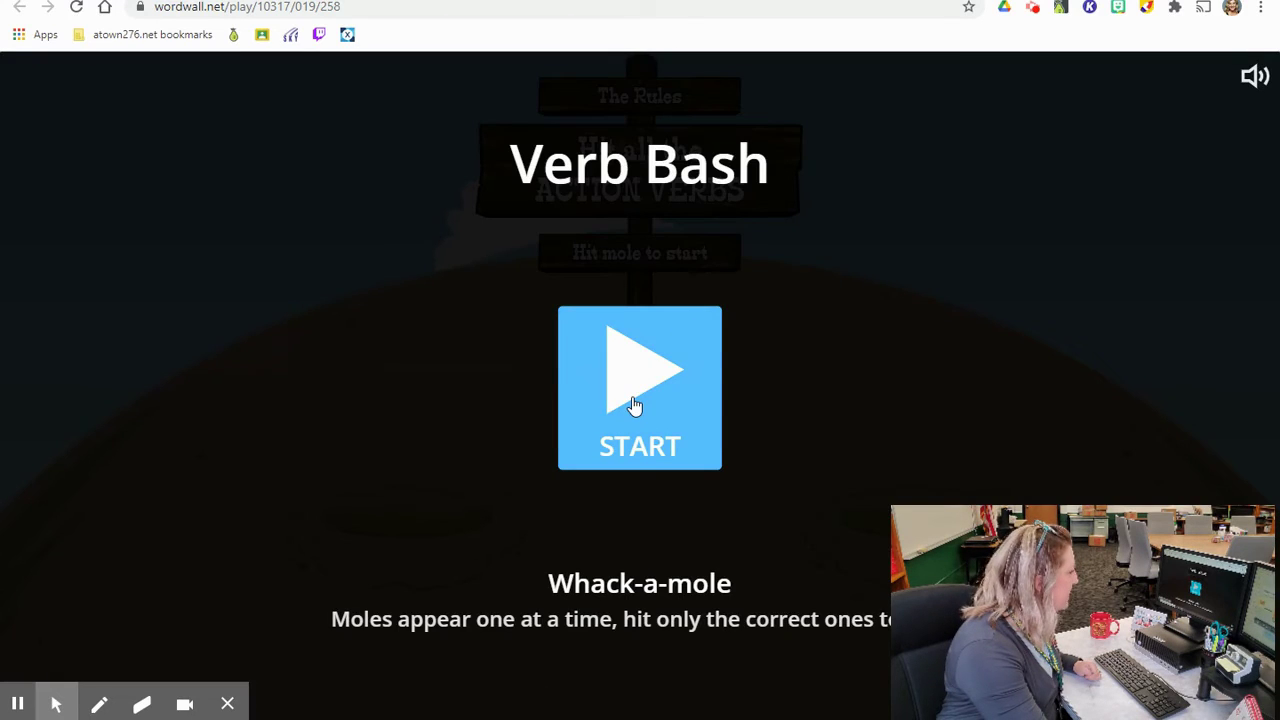
click(634, 405)
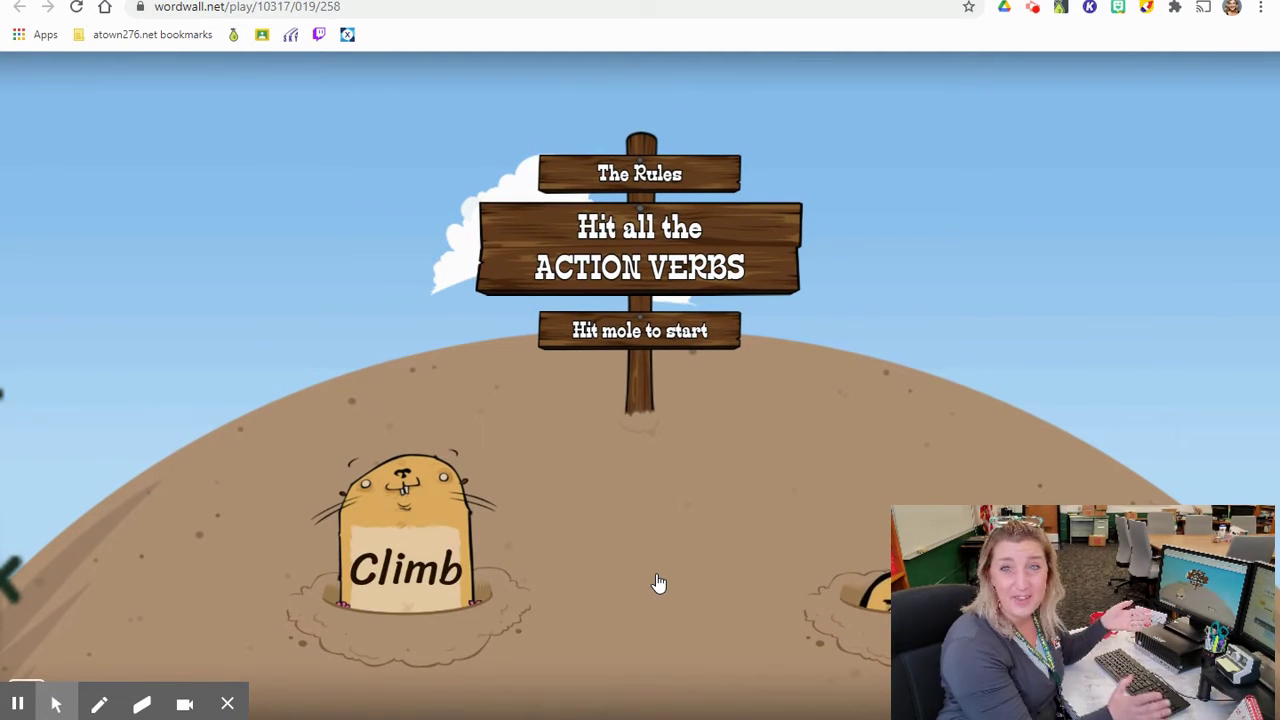
Hit the Climb, Give, Dream, Vote, Sit and Hit verb moles until the round ends at 70 points.
click(395, 565)
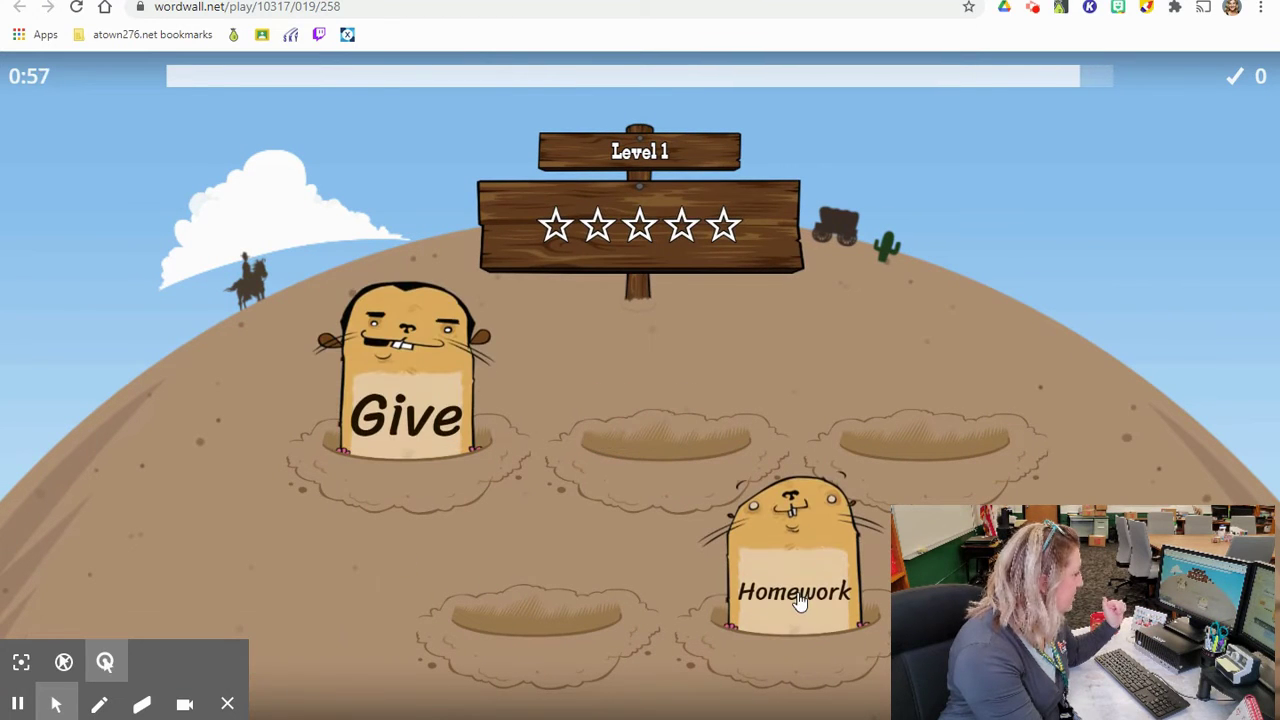
click(432, 420)
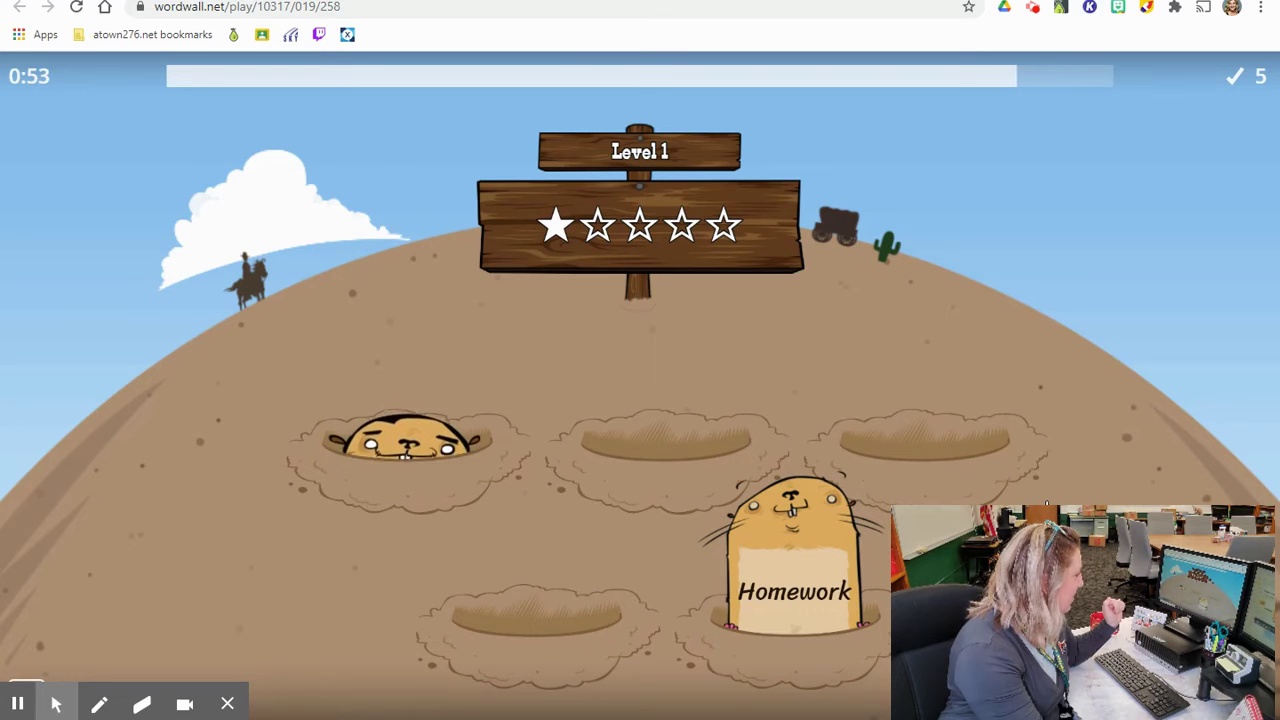
click(416, 430)
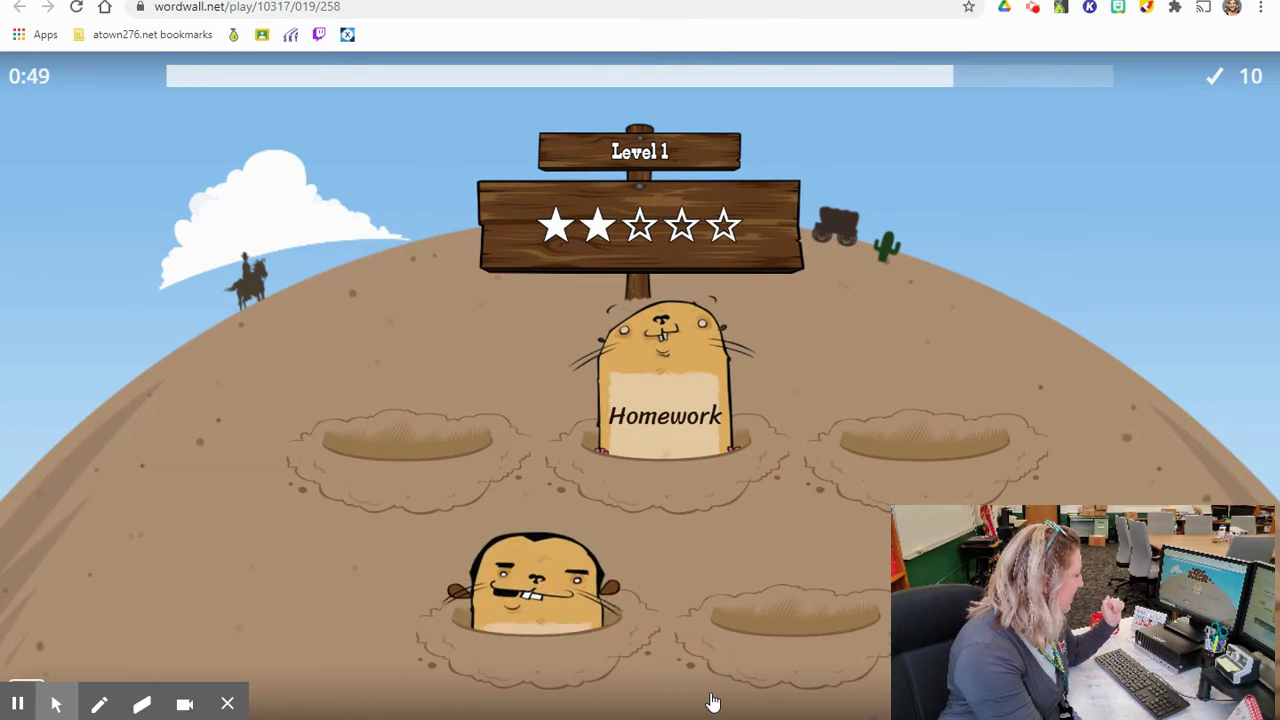
click(534, 612)
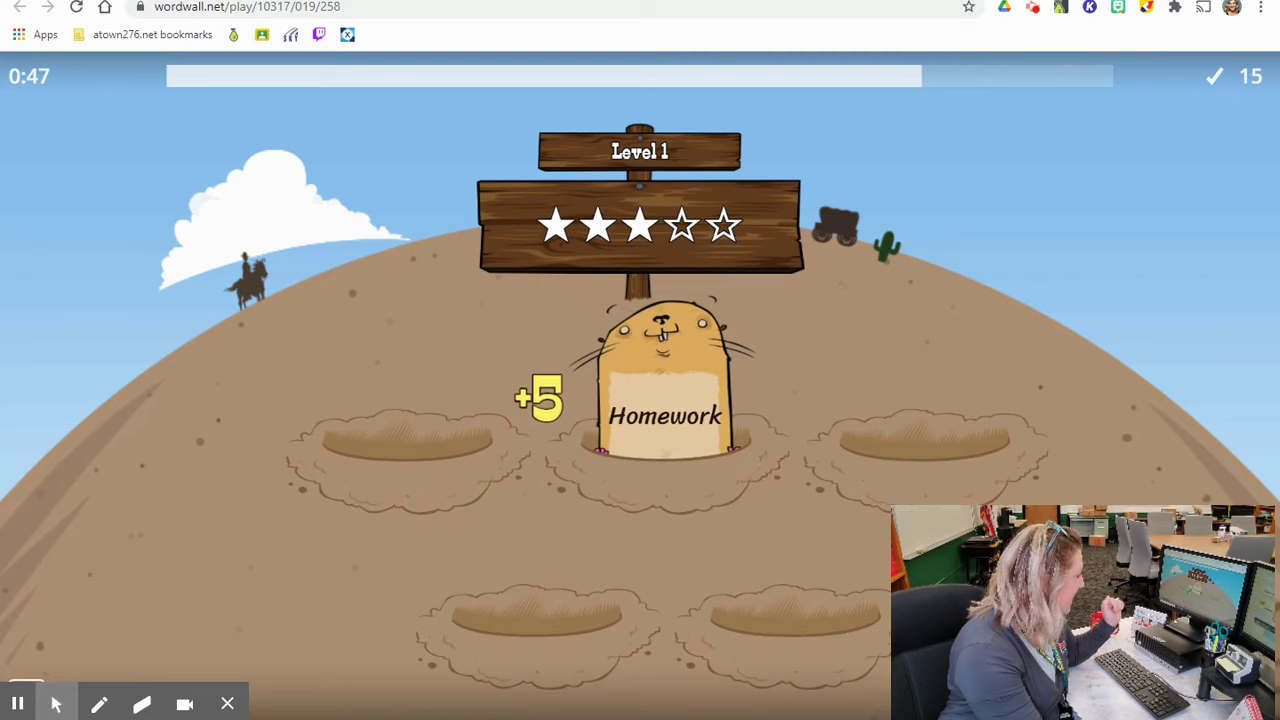
click(925, 400)
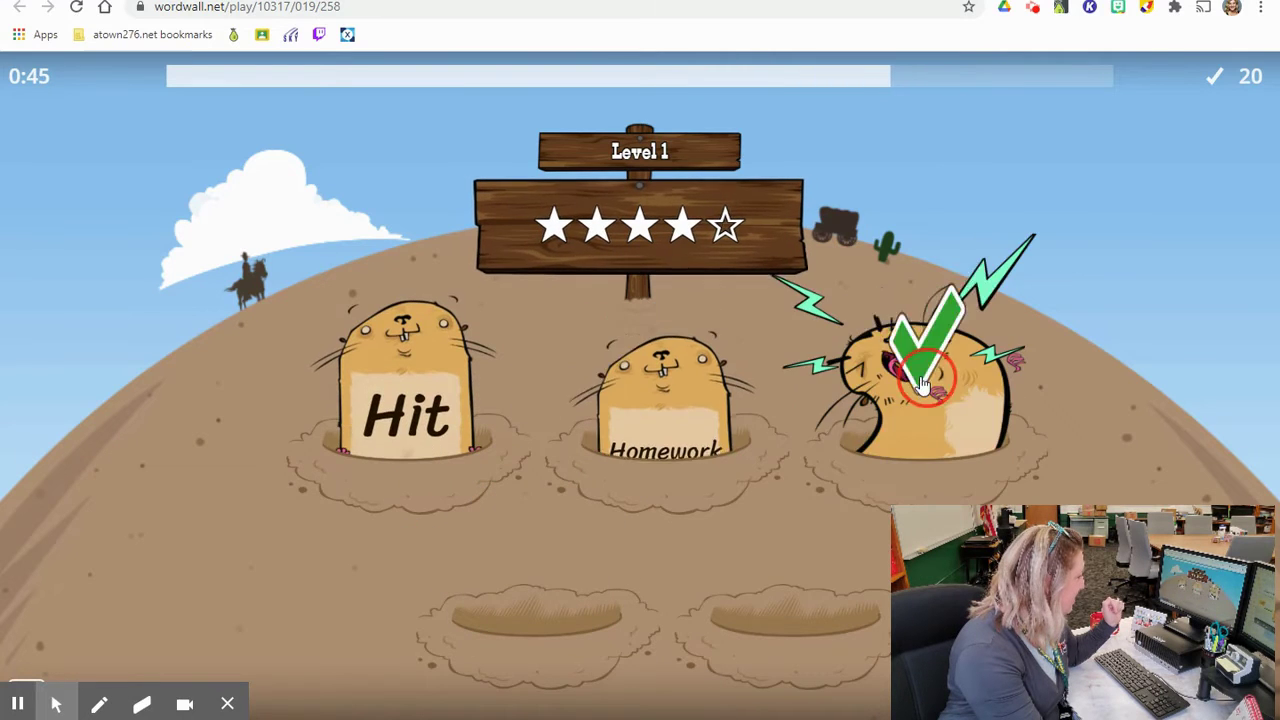
click(405, 420)
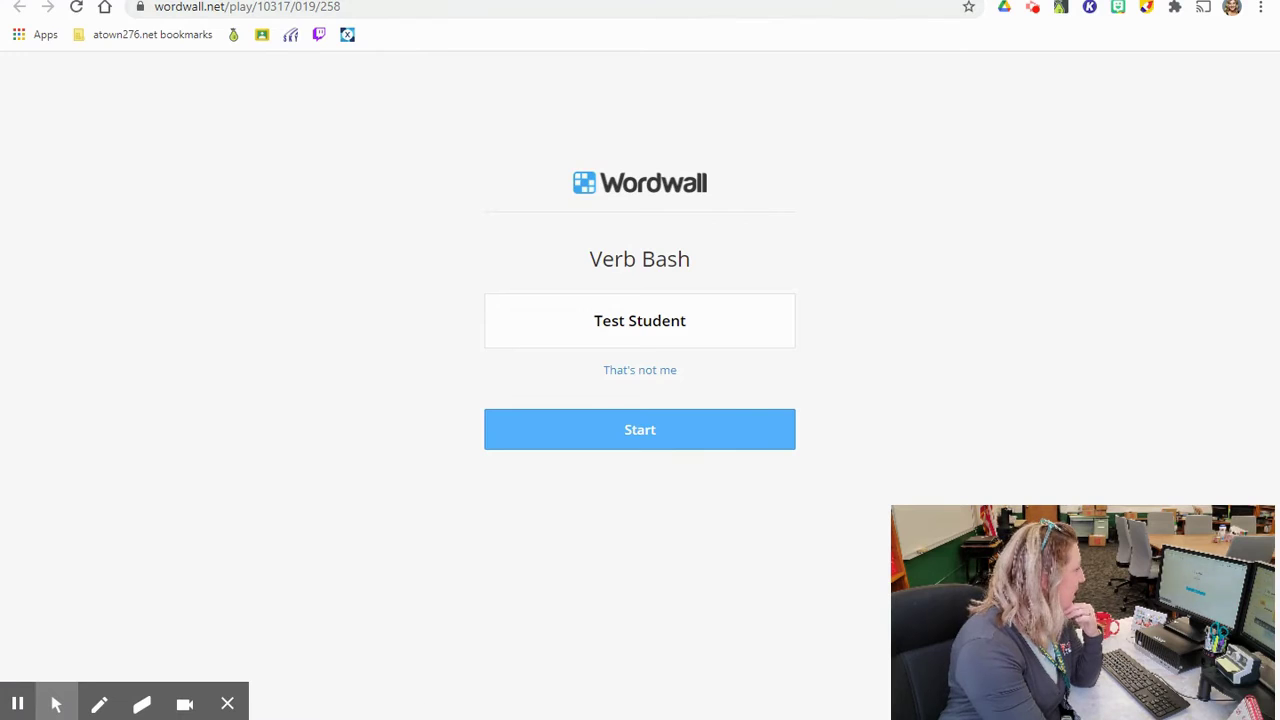
Go from Pear Deck back to the Verb Bash resource page and scroll through its Options.
click(466, 2)
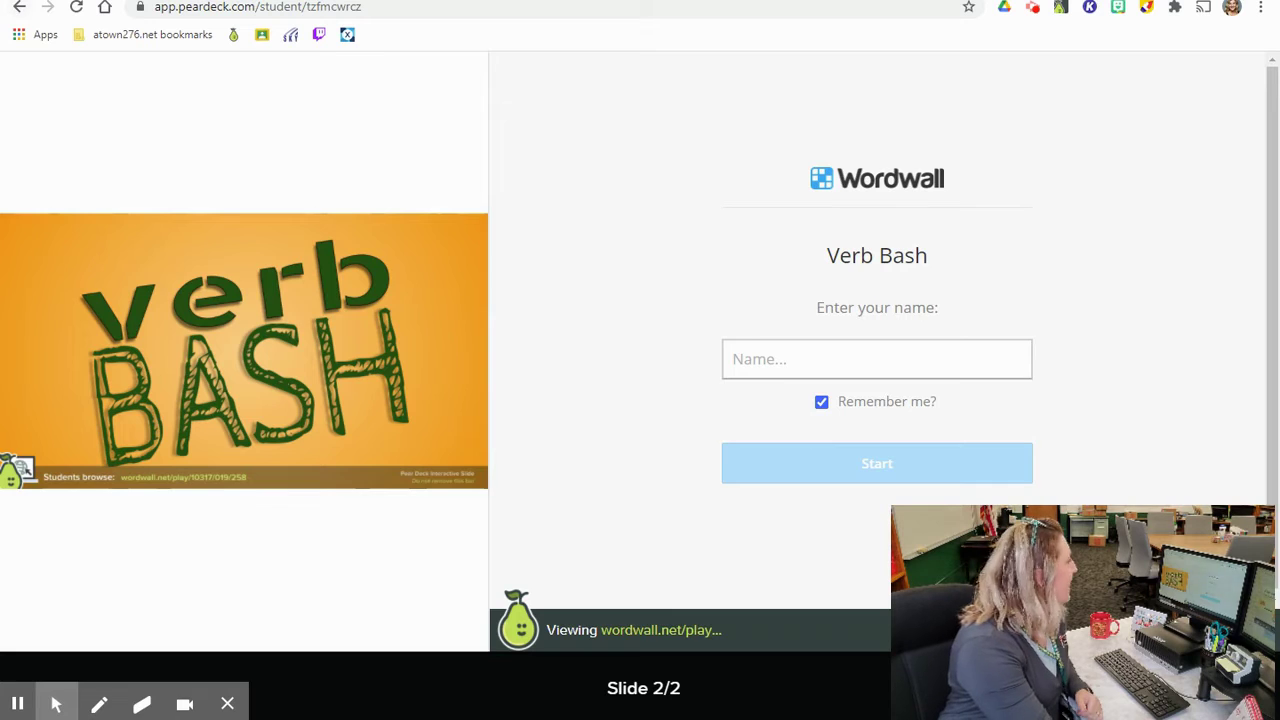
key(ctrl+Tab)
scroll(280, 274, up, 2)
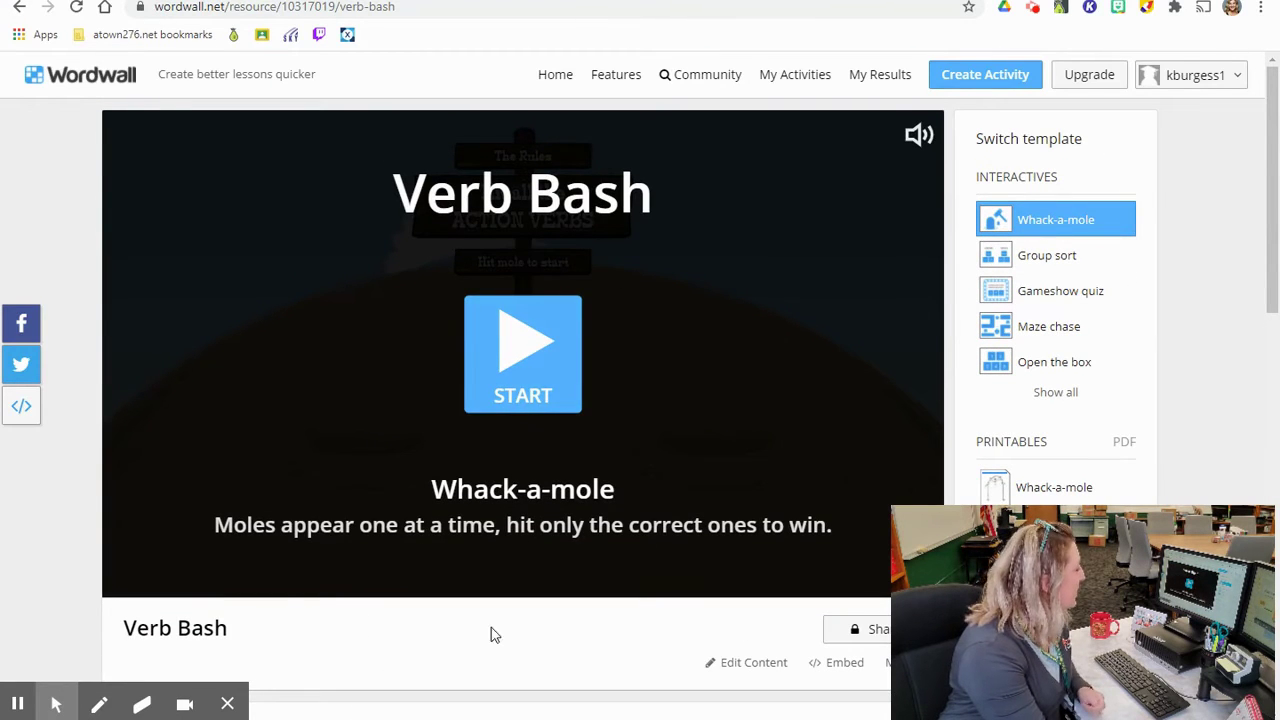
scroll(734, 520, down, 3)
scroll(734, 505, up, 3)
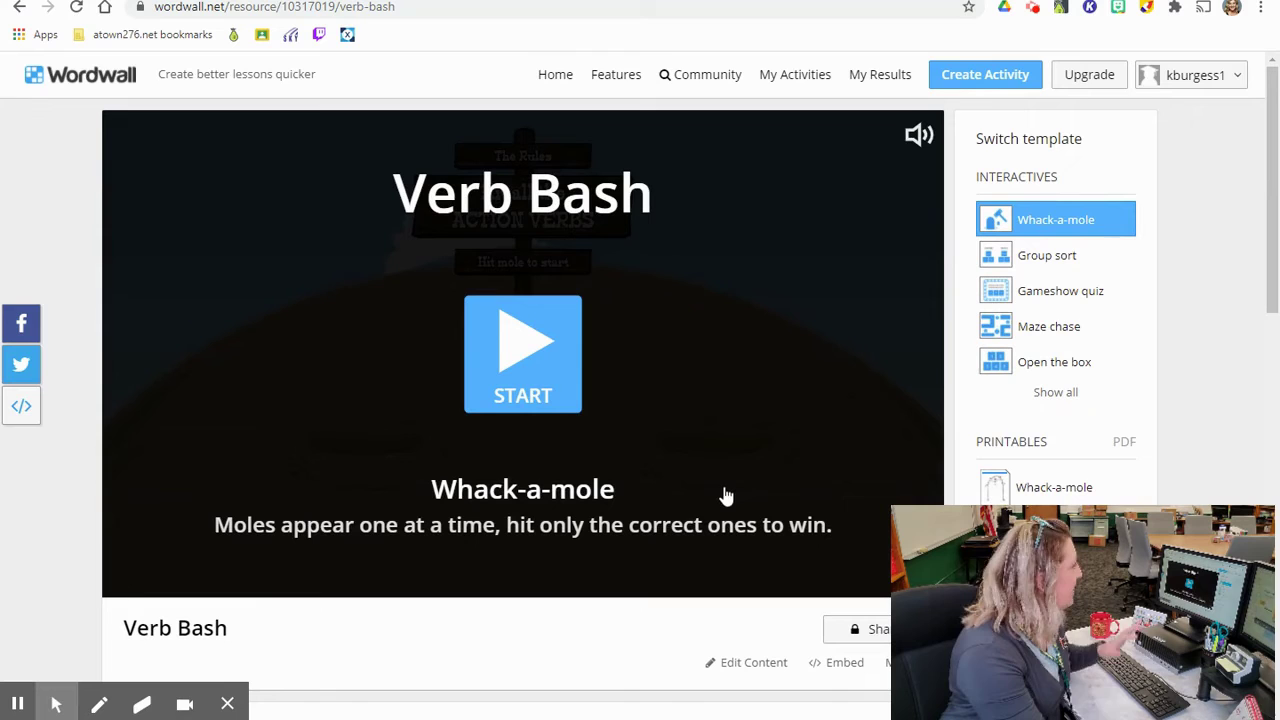
scroll(858, 464, down, 6)
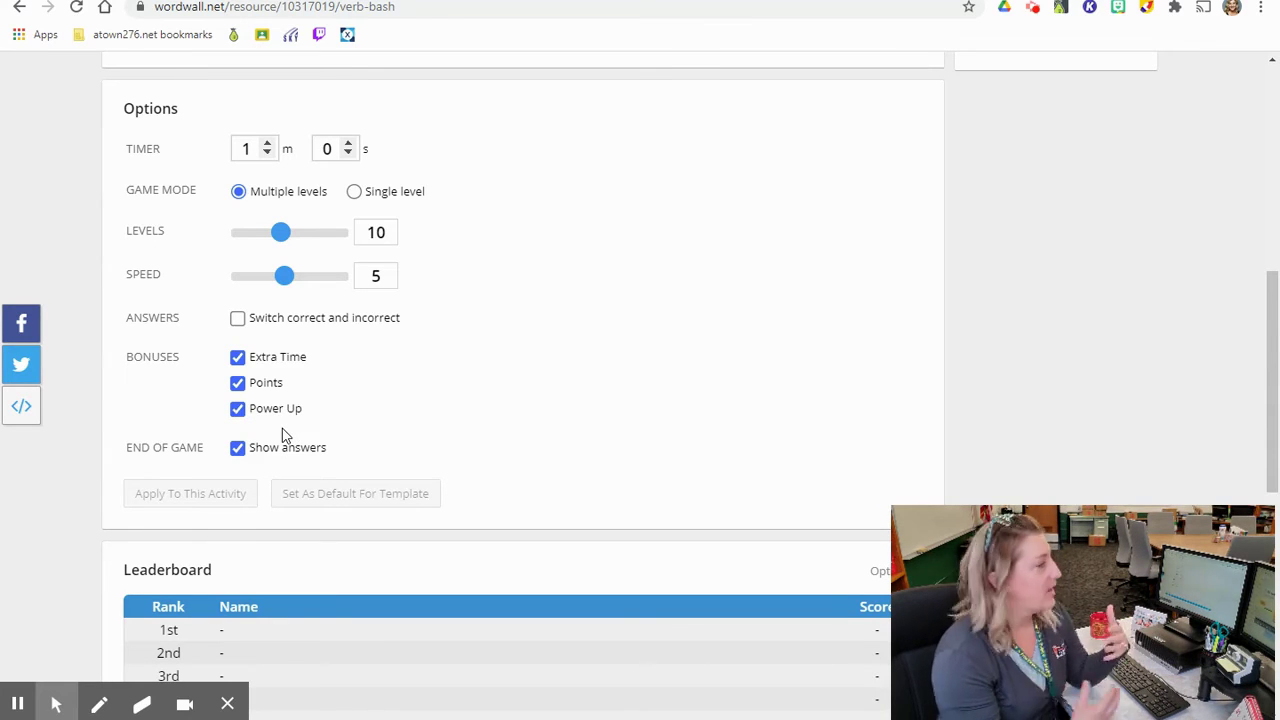
scroll(622, 418, up, 5)
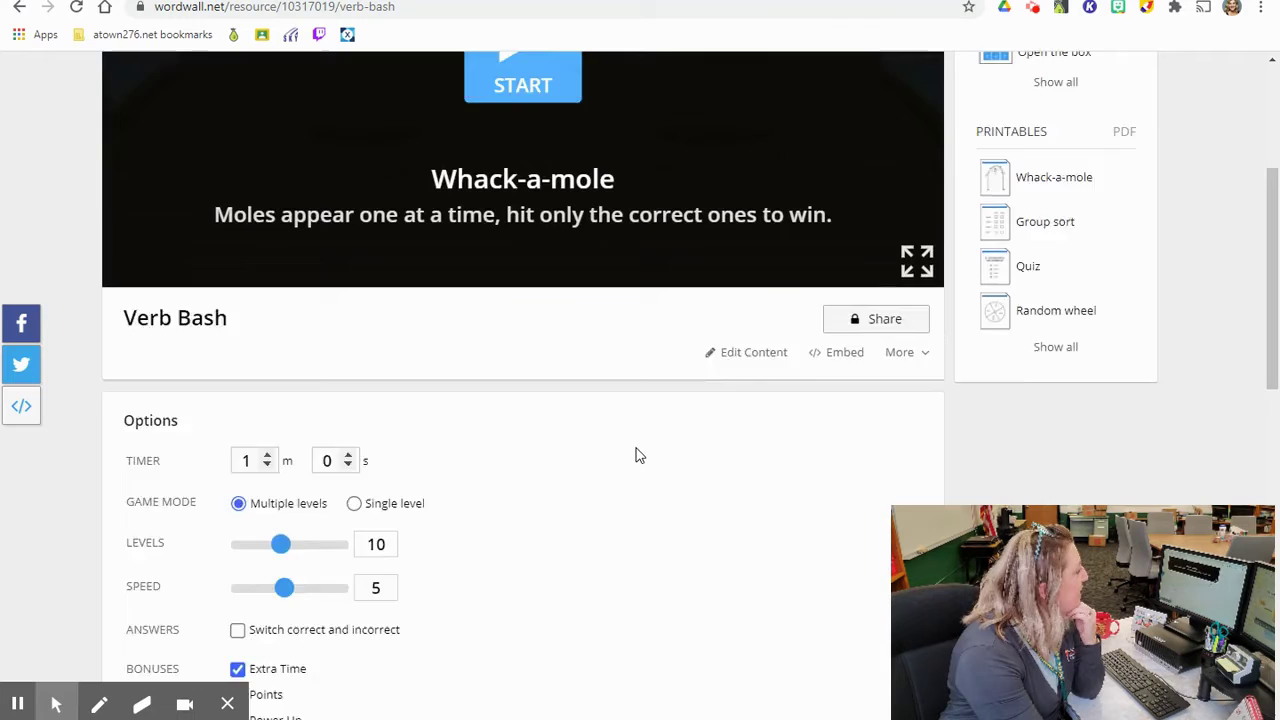
scroll(636, 464, up, 1)
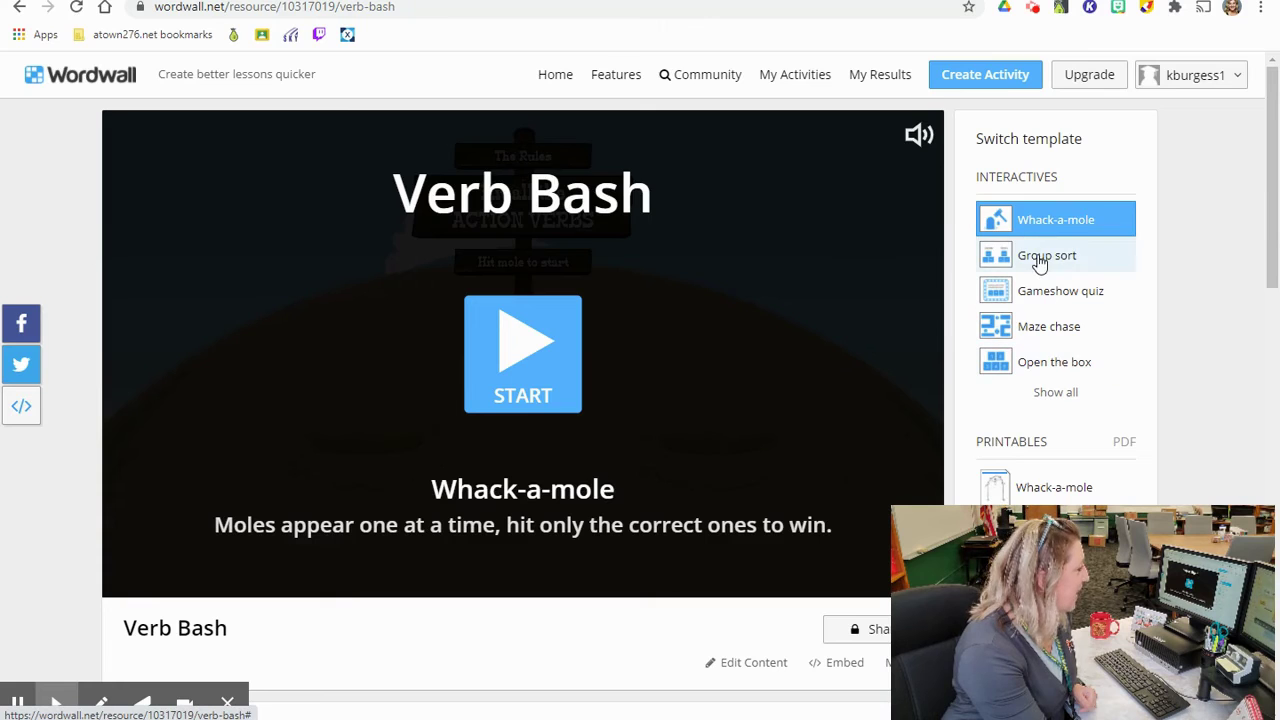
Preview Verb Bash as Group sort and Gameshow quiz, then show its printable Quiz worksheet.
click(1007, 257)
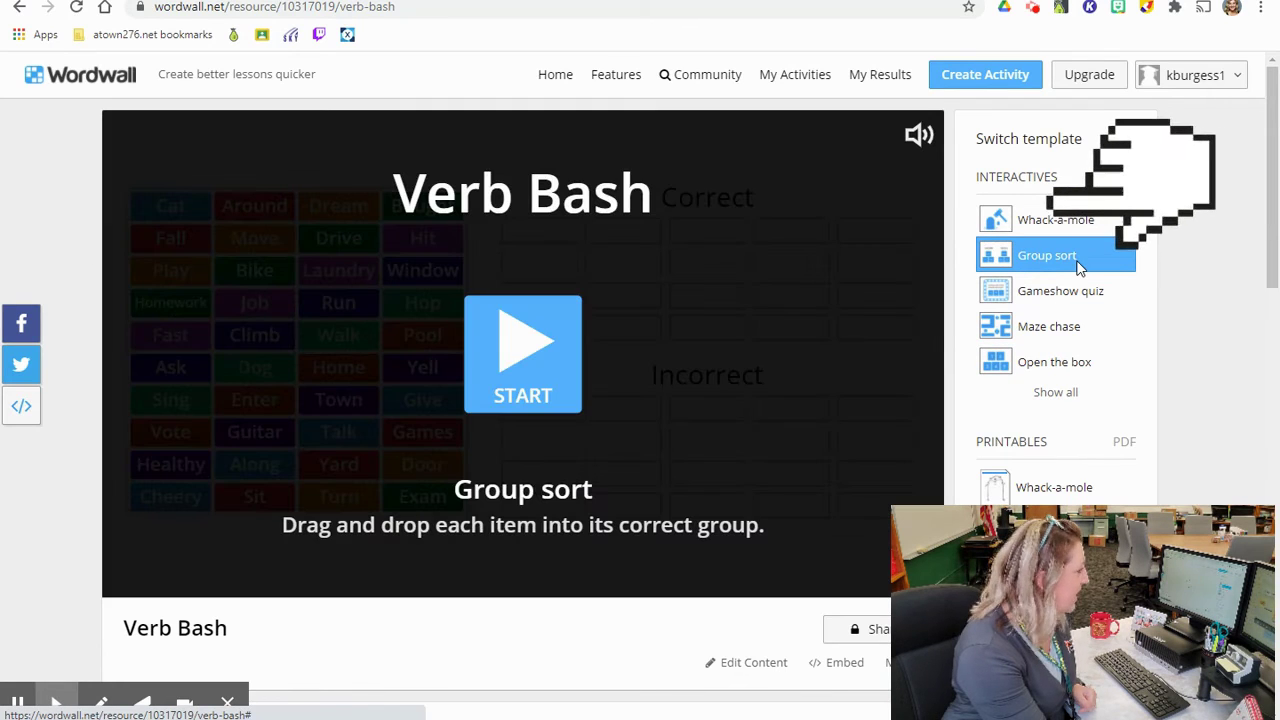
click(1045, 288)
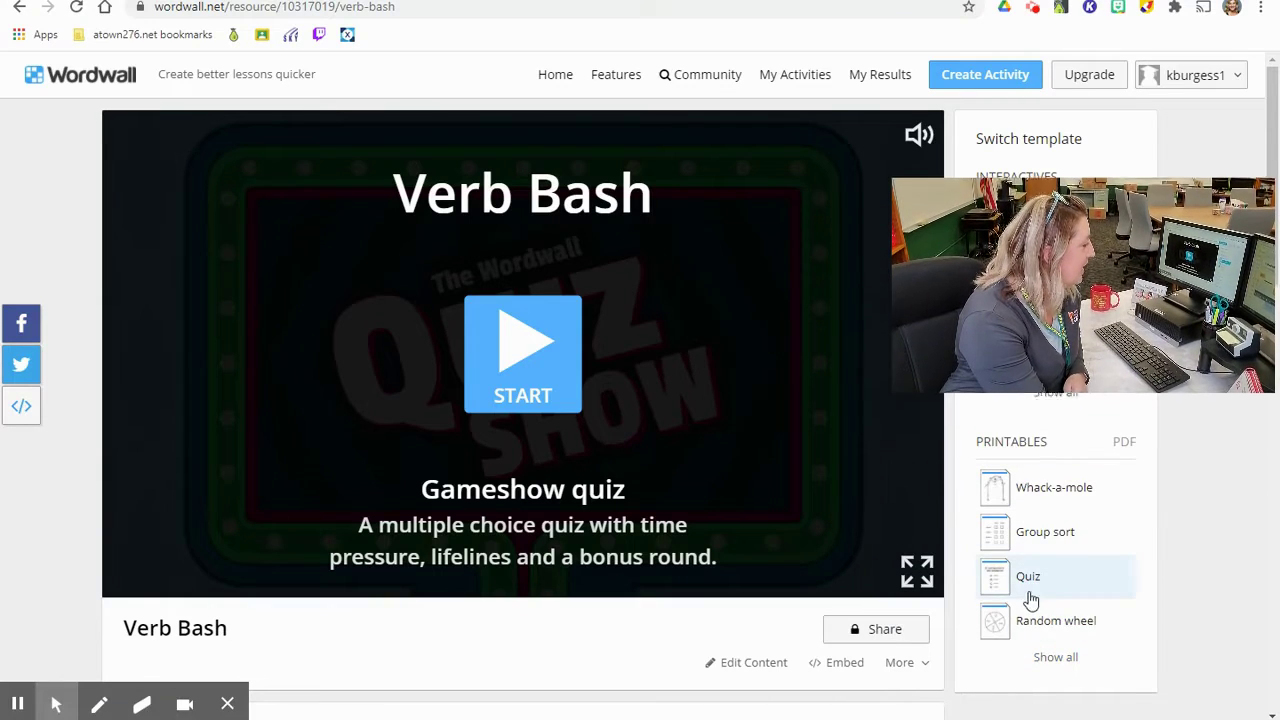
click(1026, 592)
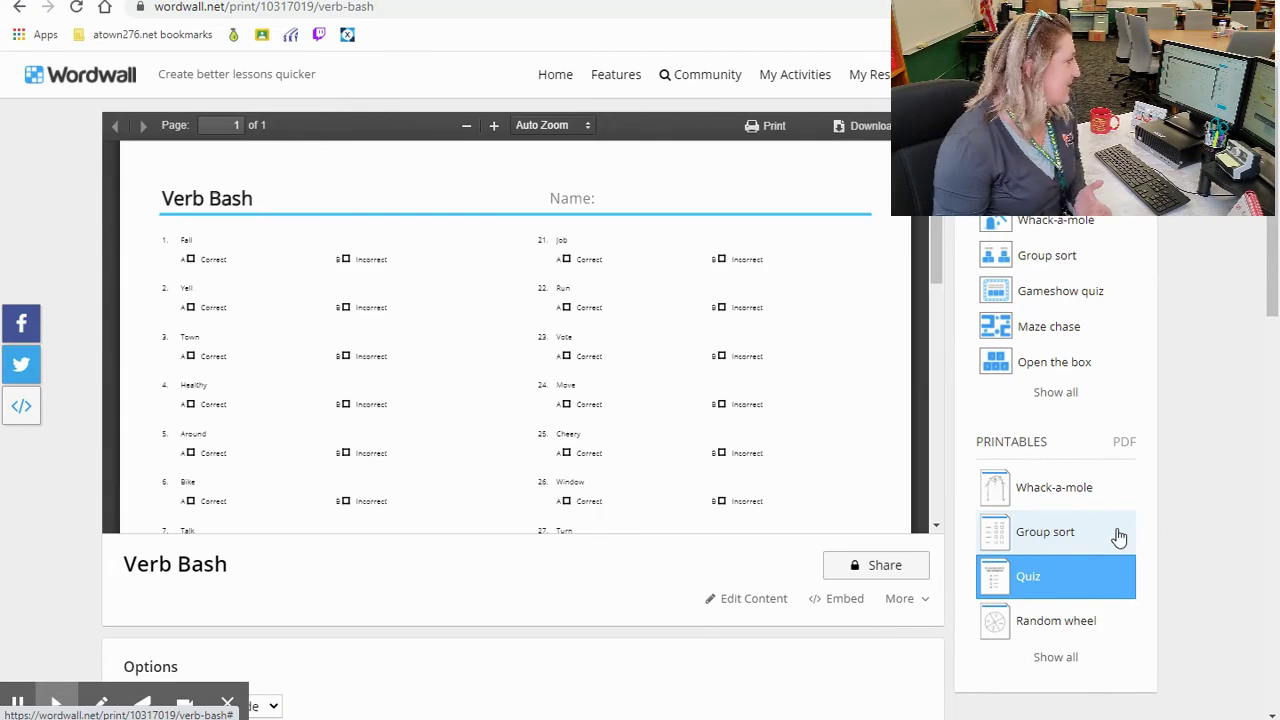
Show the Whack-a-mole printable worksheet, then go to Create Activity's Pick a template page.
click(1042, 490)
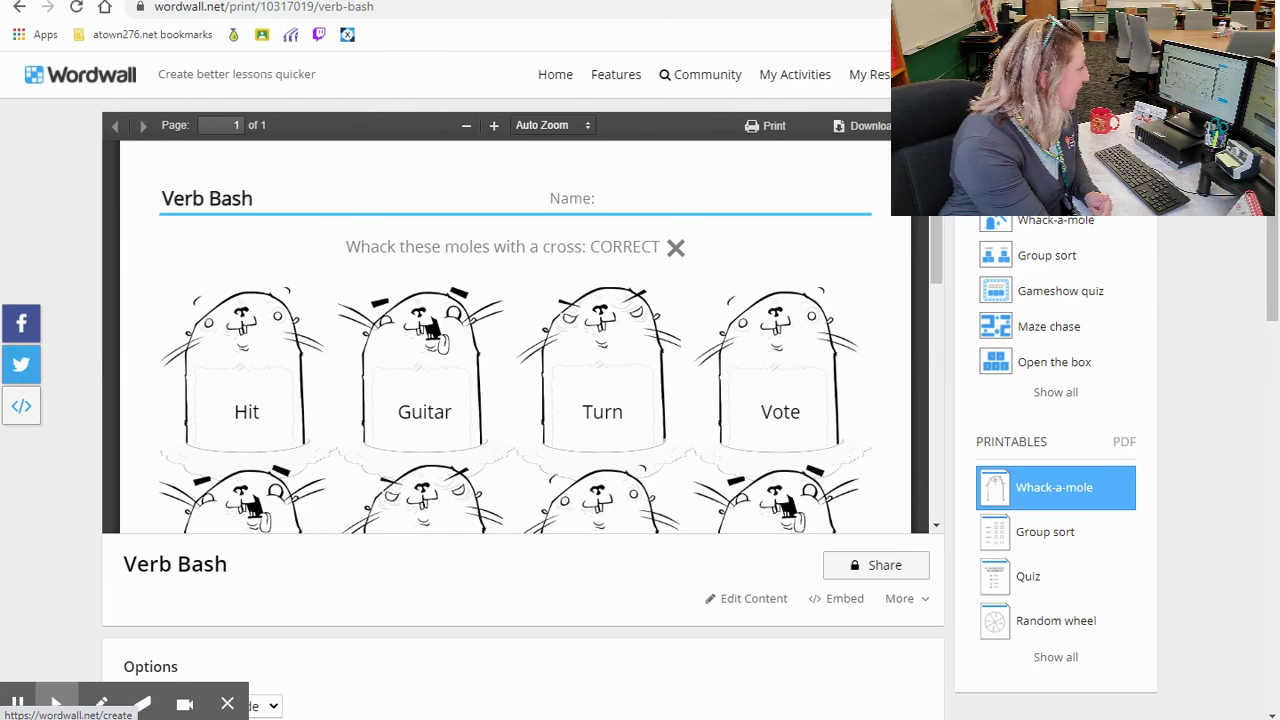
click(1010, 74)
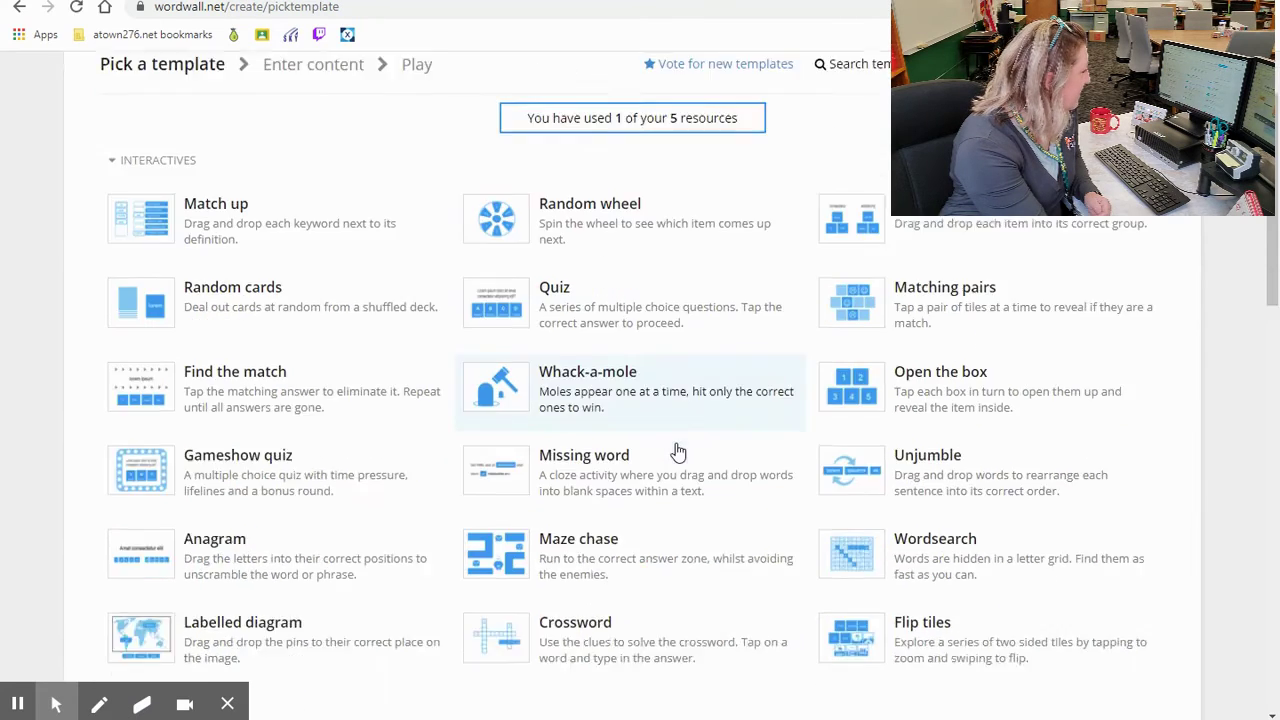
scroll(678, 453, down, 5)
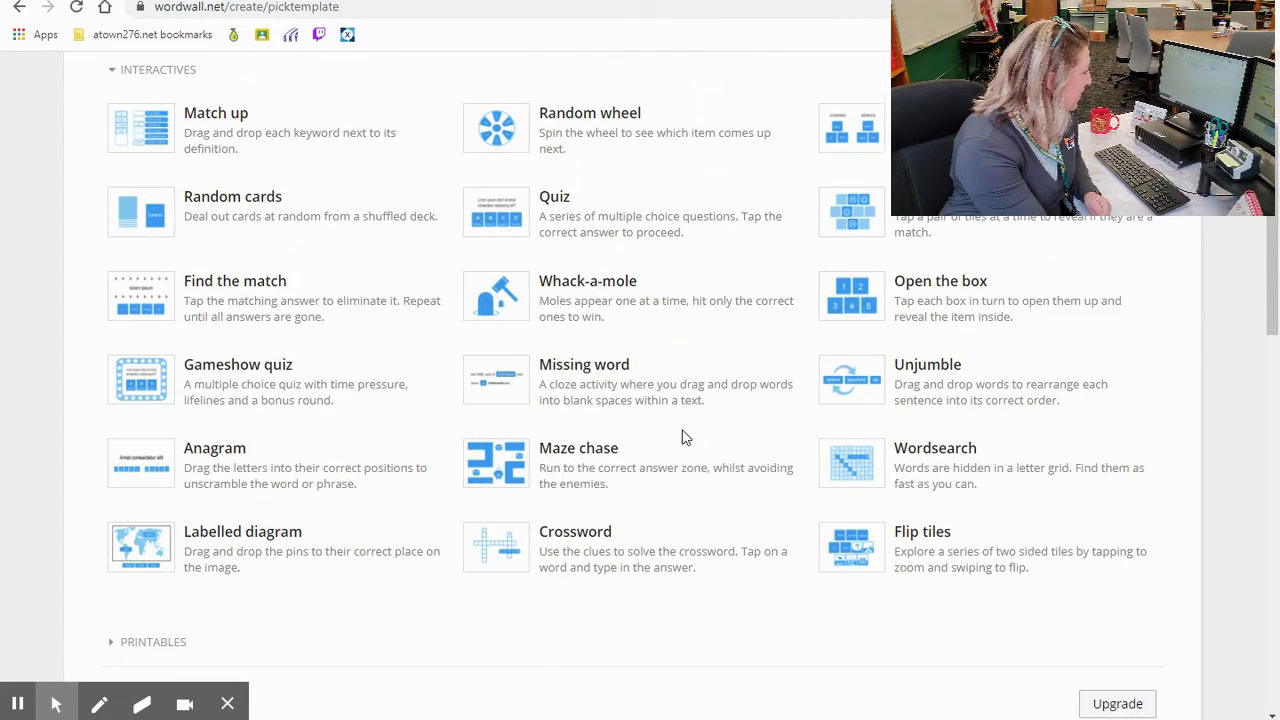
scroll(980, 488, down, 4)
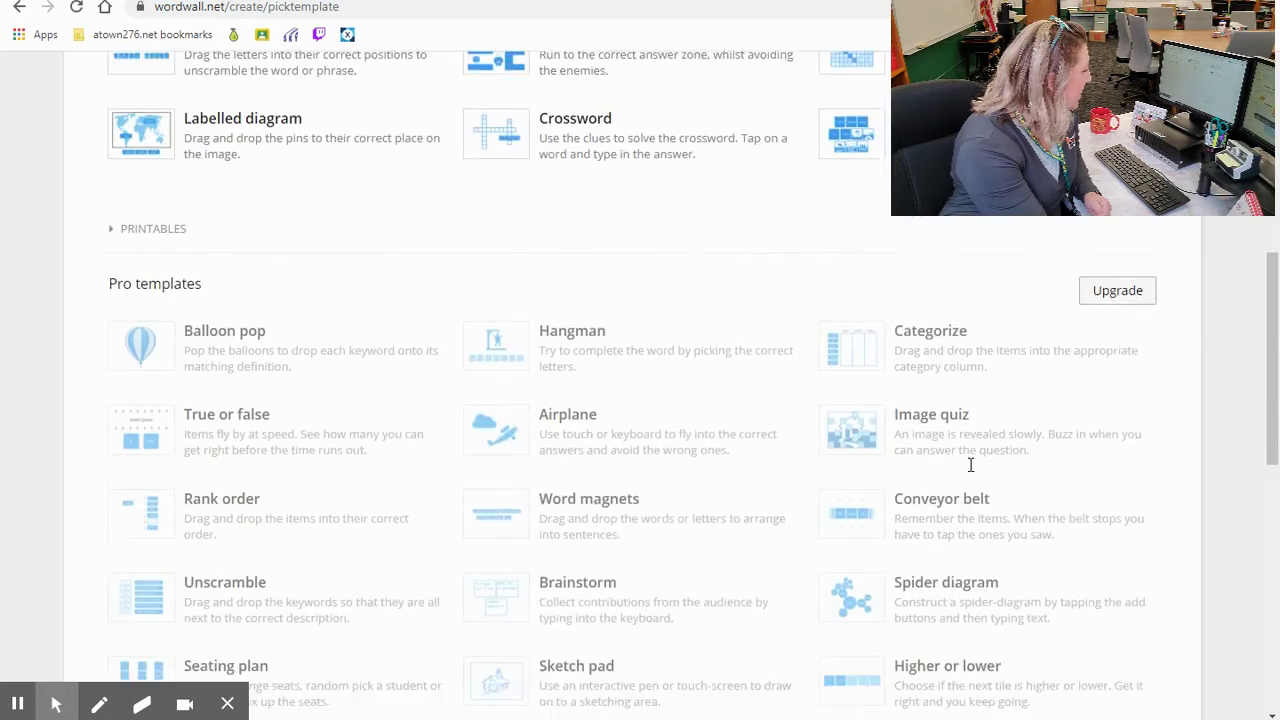
scroll(970, 464, down, 1)
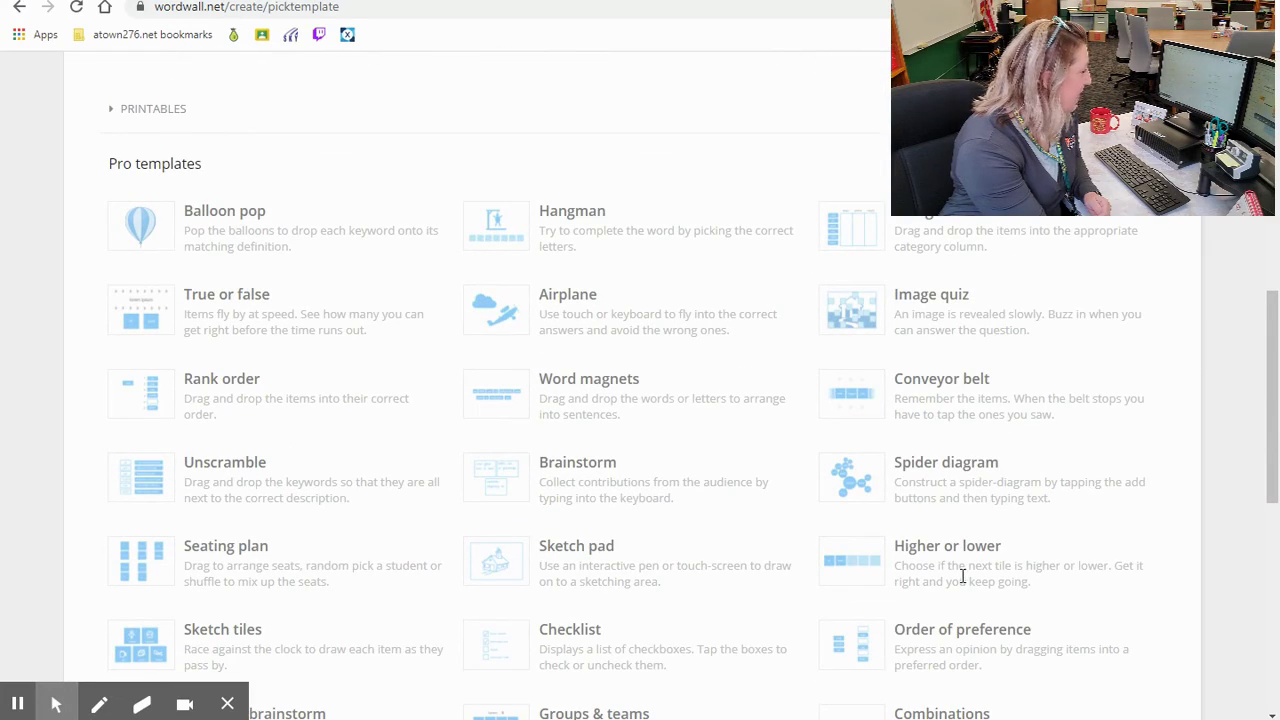
scroll(955, 580, up, 6)
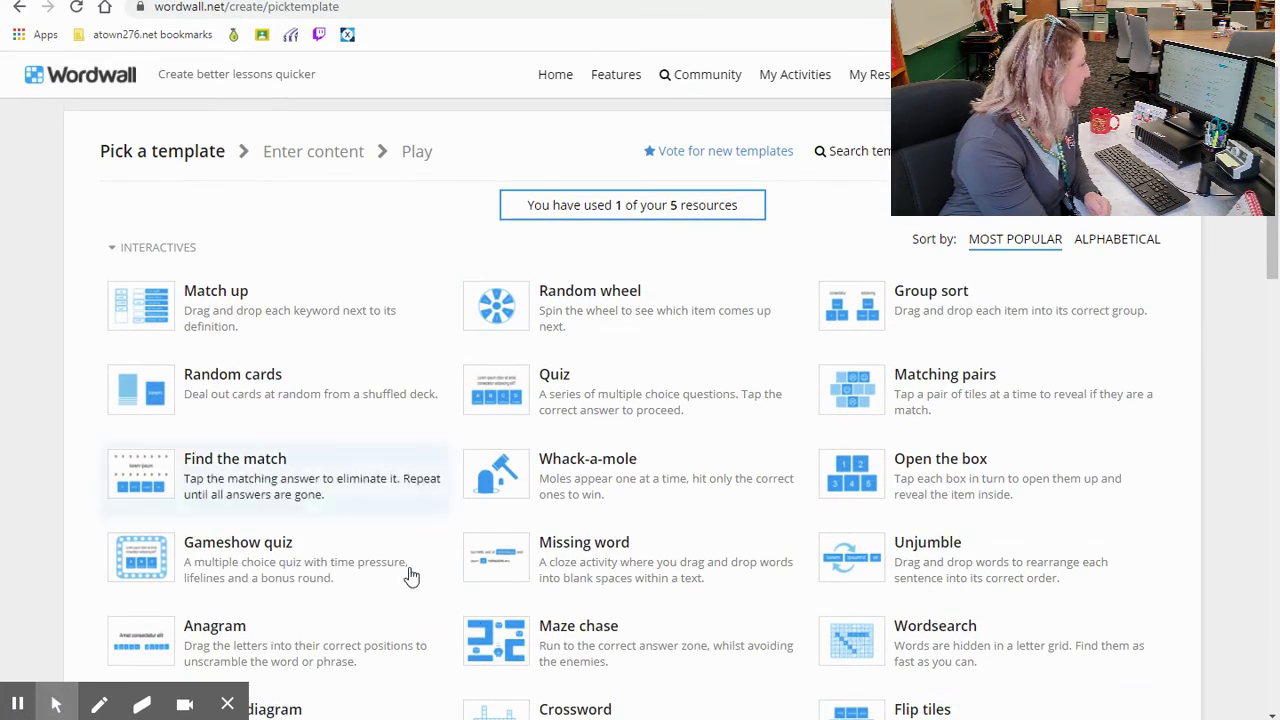